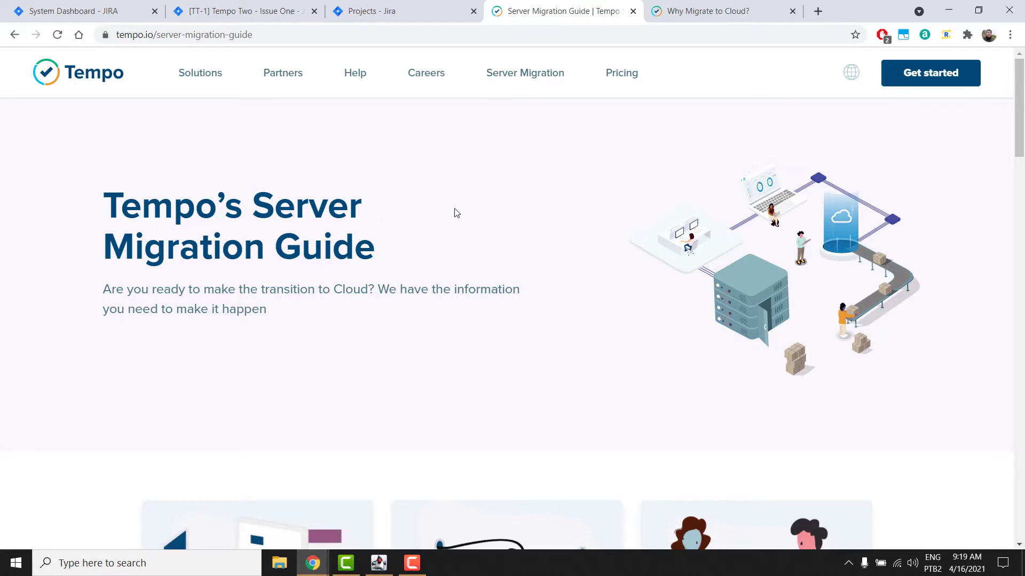
Step: Read Why Migrate to Cloud? and the Server/Data Center vs. Cloud comparisons, including Tempo Timesheets
scroll(468, 245, "down", 4)
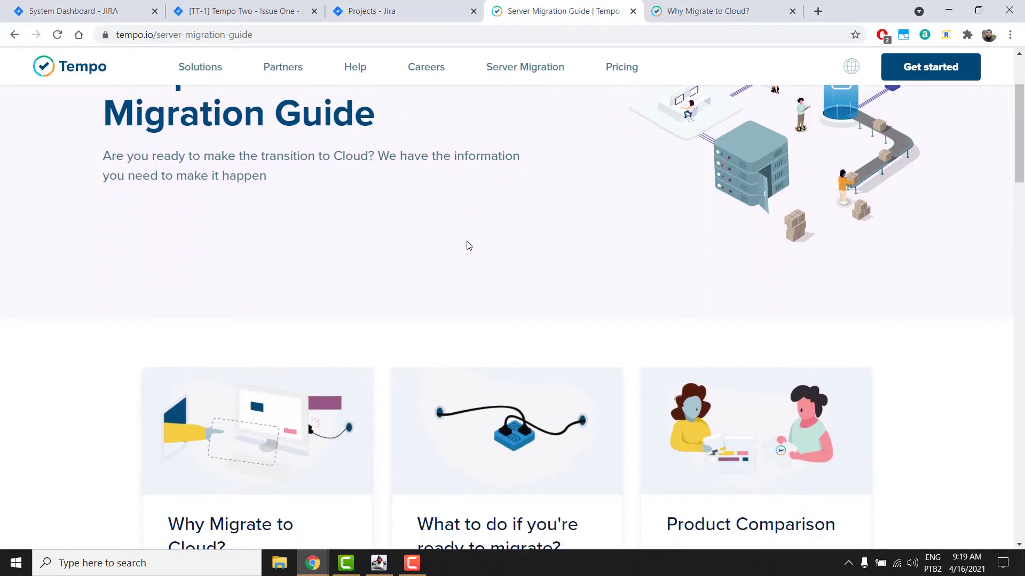
scroll(395, 220, "down", 1)
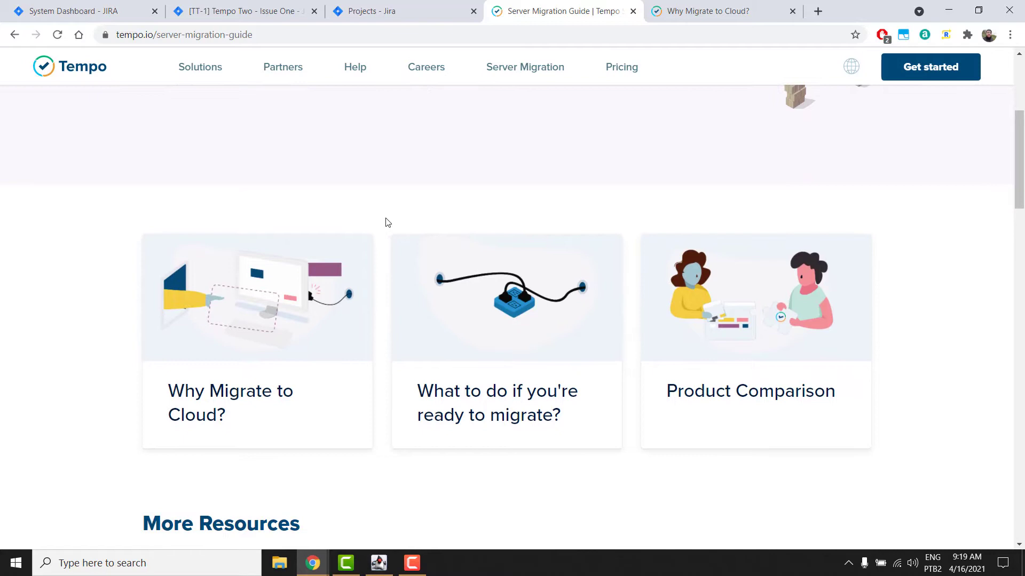
scroll(387, 222, "down", 3)
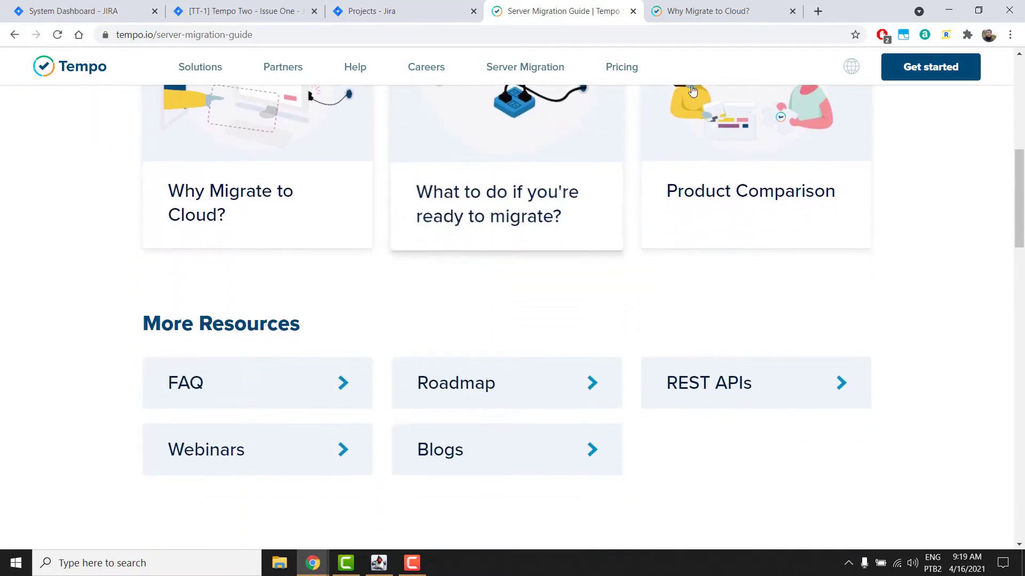
left_click(729, 20)
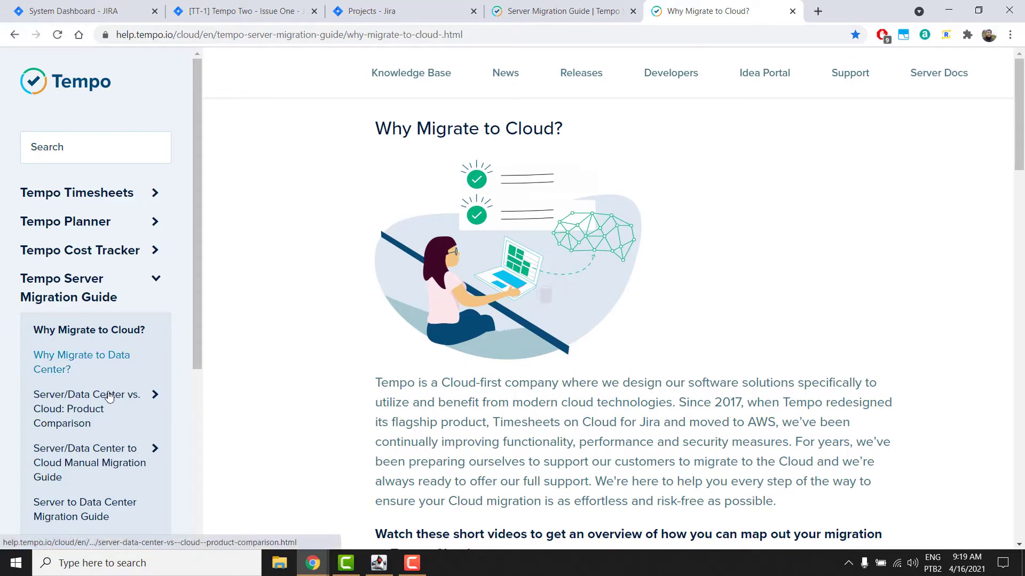
left_click(80, 408)
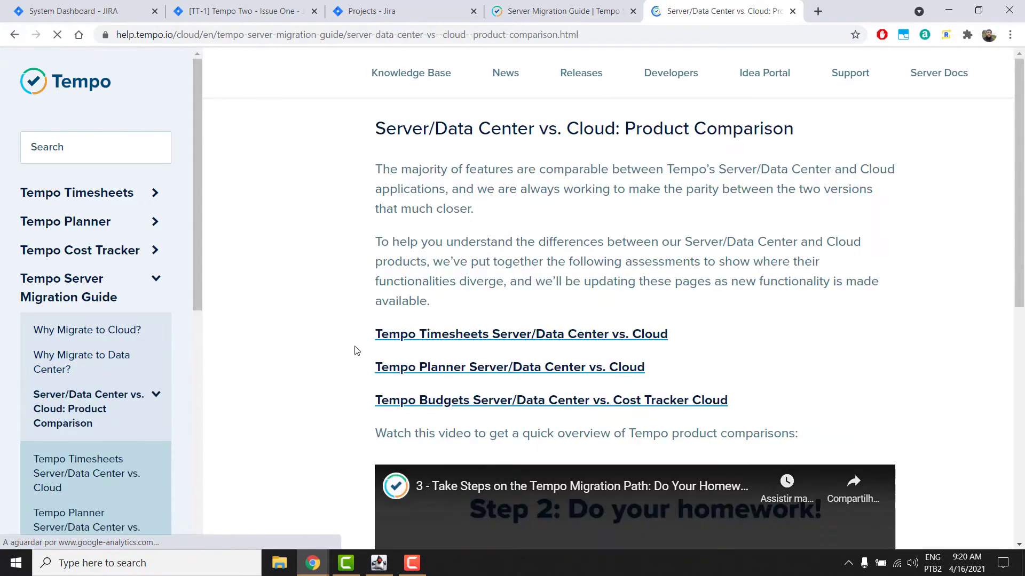
scroll(358, 350, "down", 2)
scroll(358, 349, "down", 3)
left_click(96, 473)
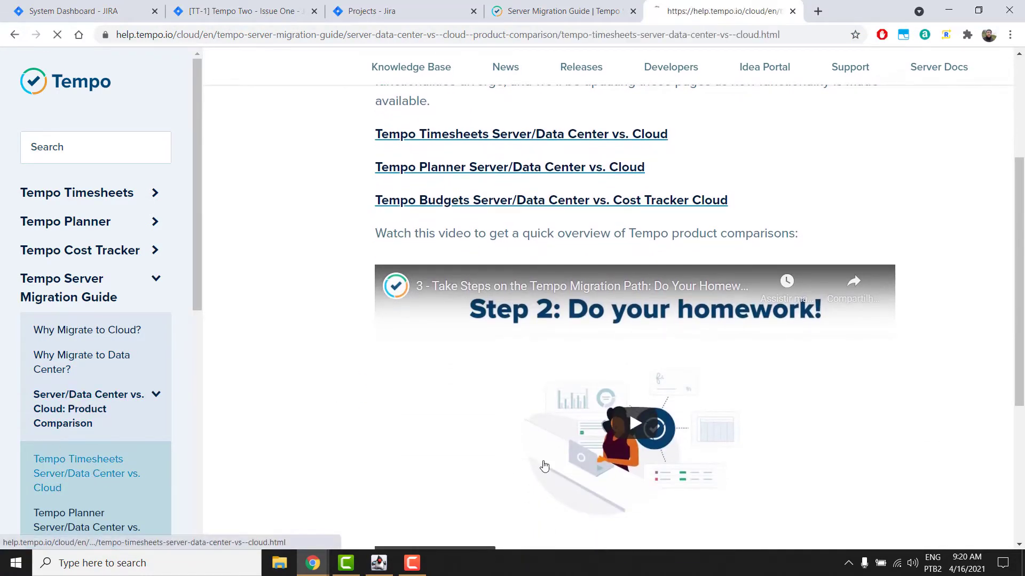
scroll(387, 395, "down", 6)
scroll(67, 366, "down", 5)
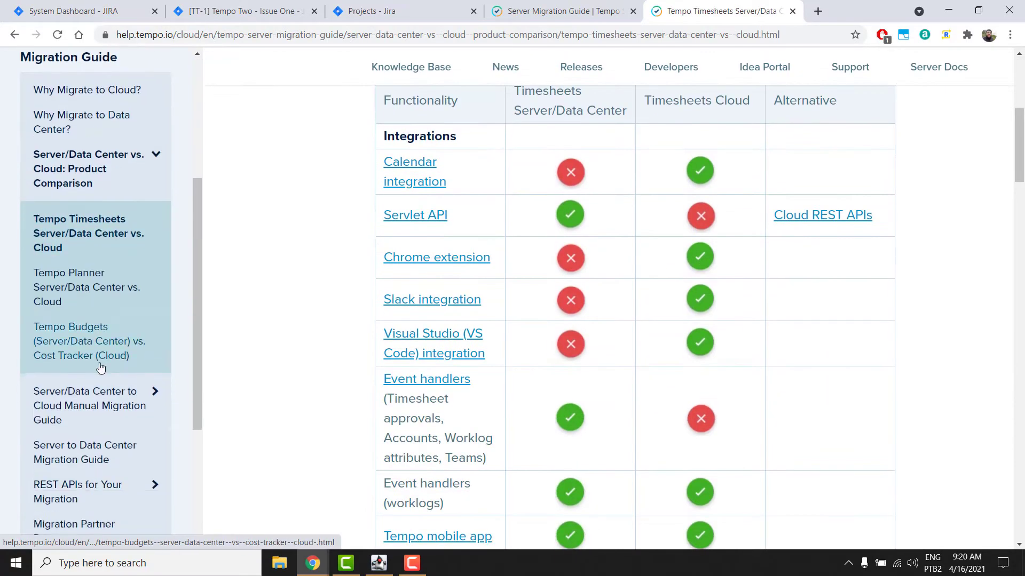
Step: Read the Manual Migration Guide and the Migration Steps for Tempo Timesheets article
left_click(133, 369)
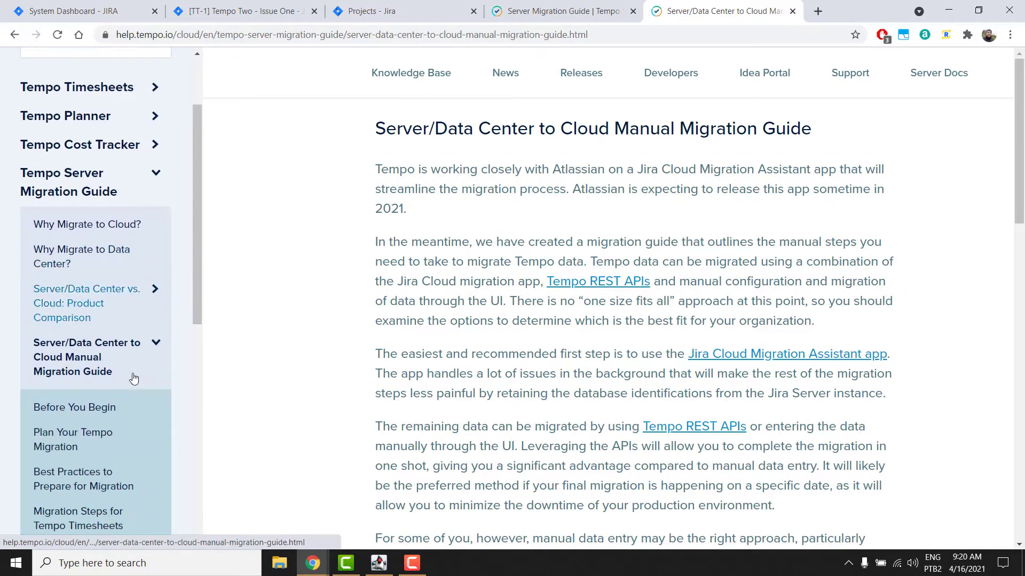
left_click(104, 363)
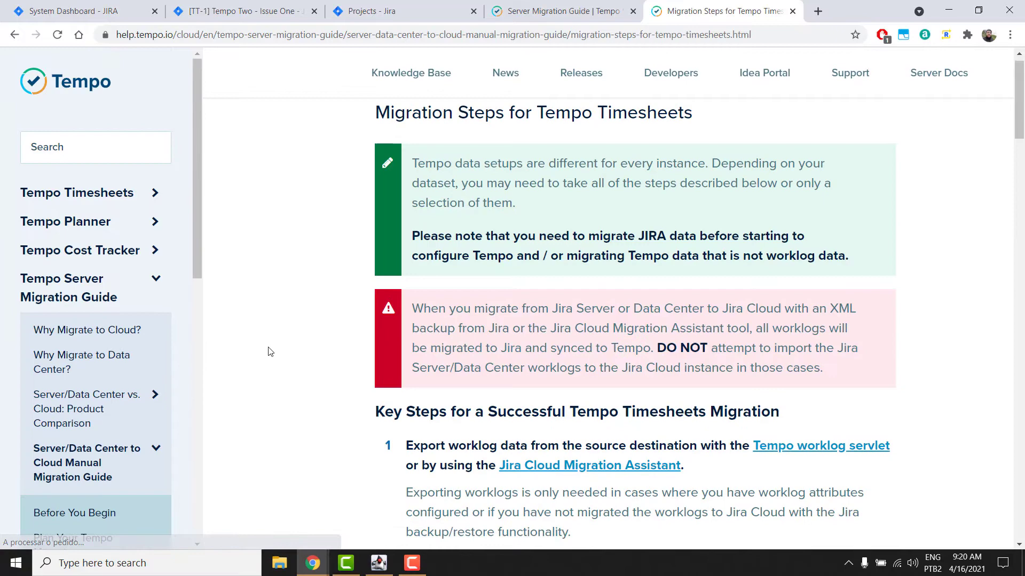
scroll(272, 351, "down", 3)
scroll(272, 351, "down", 2)
scroll(58, 413, "down", 5)
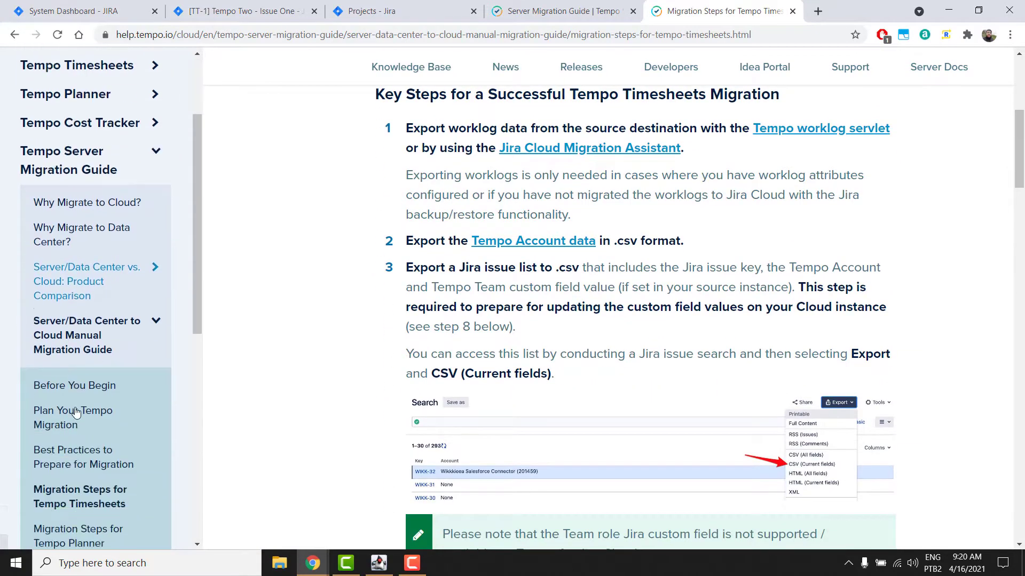
scroll(67, 415, "down", 2)
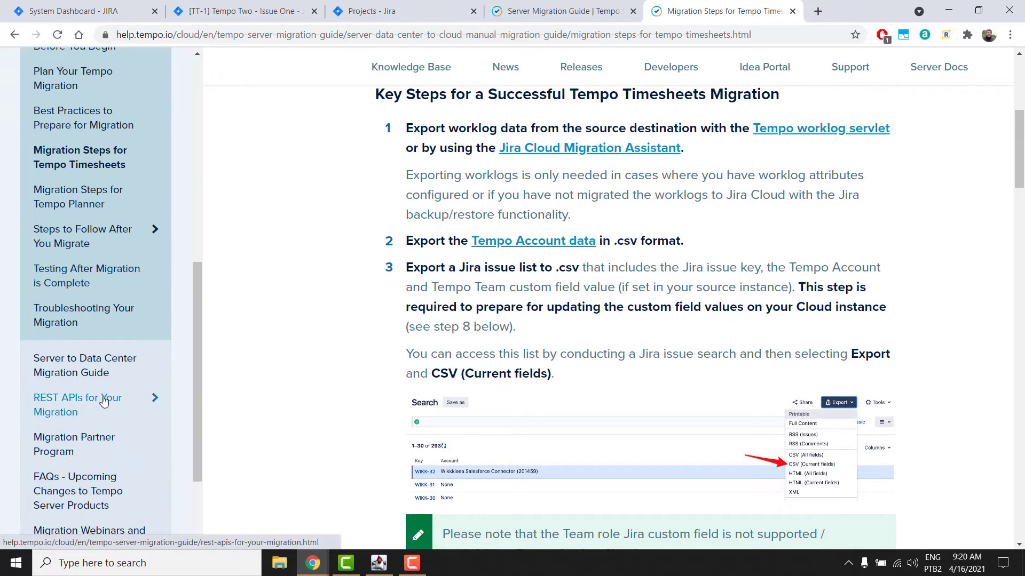
Step: Go through the REST APIs for Your Migration and Server Customer Promotions for Cloud Migration articles
left_click(103, 462)
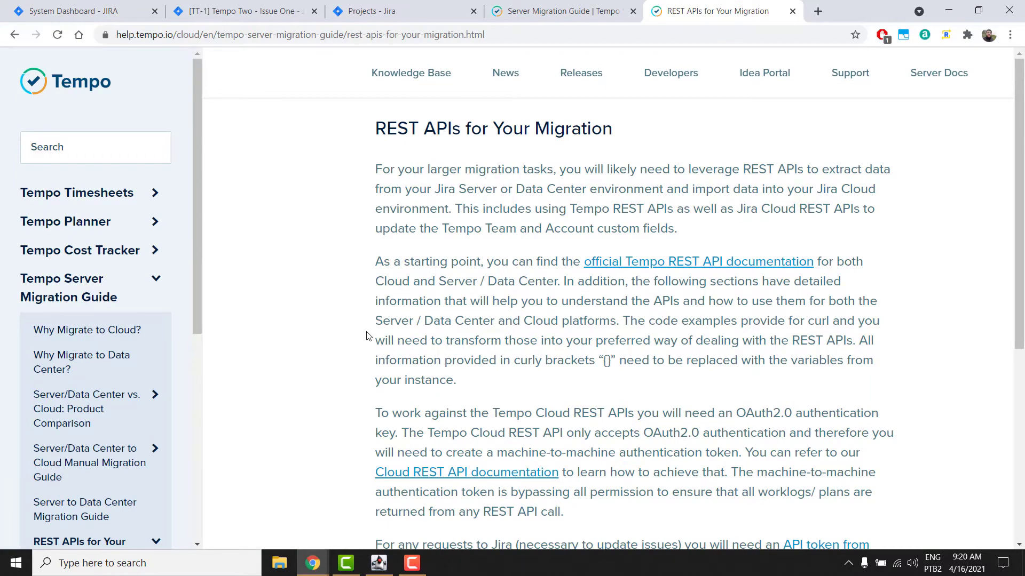
scroll(367, 336, "down", 6)
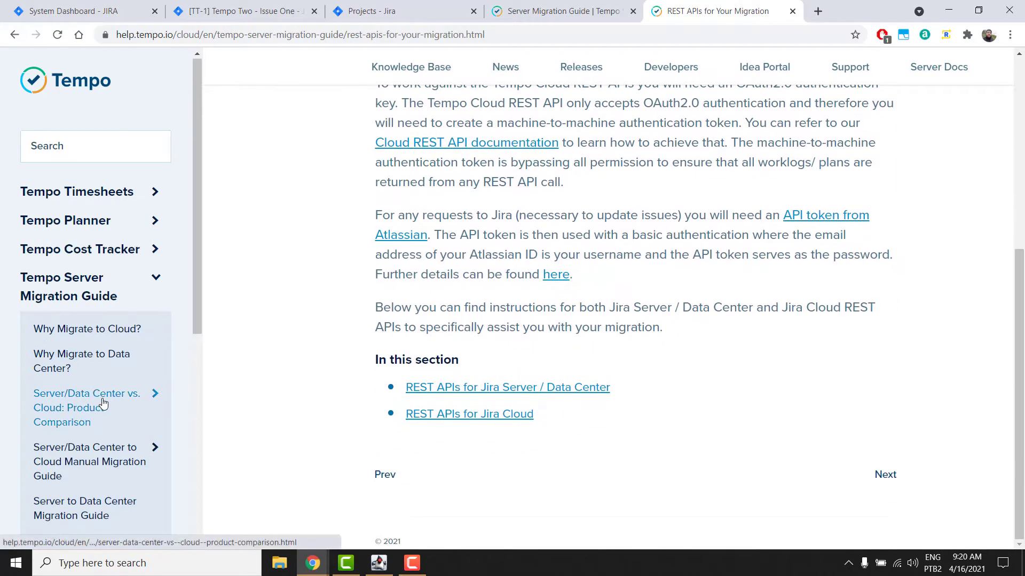
scroll(103, 405, "down", 7)
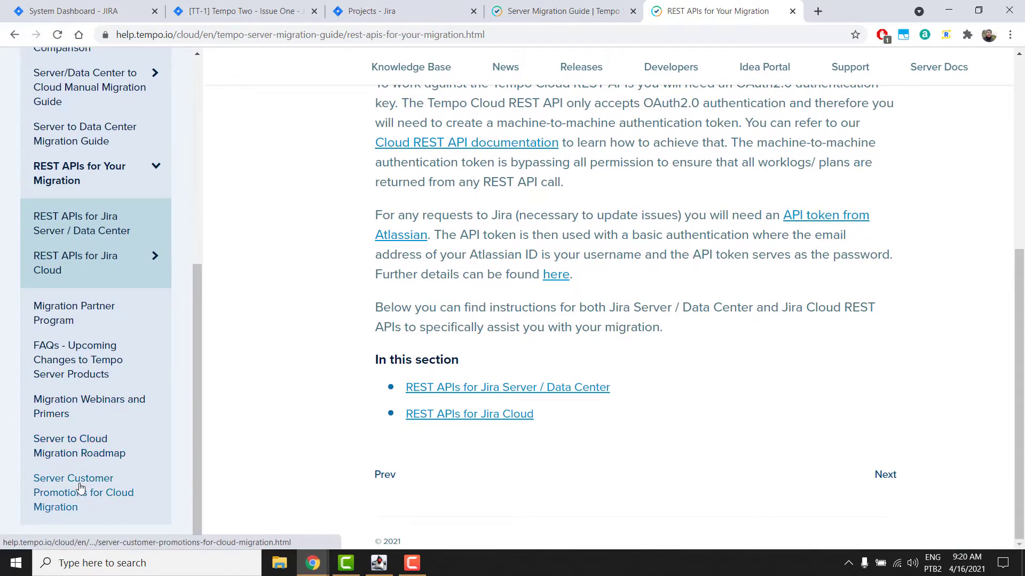
left_click(80, 487)
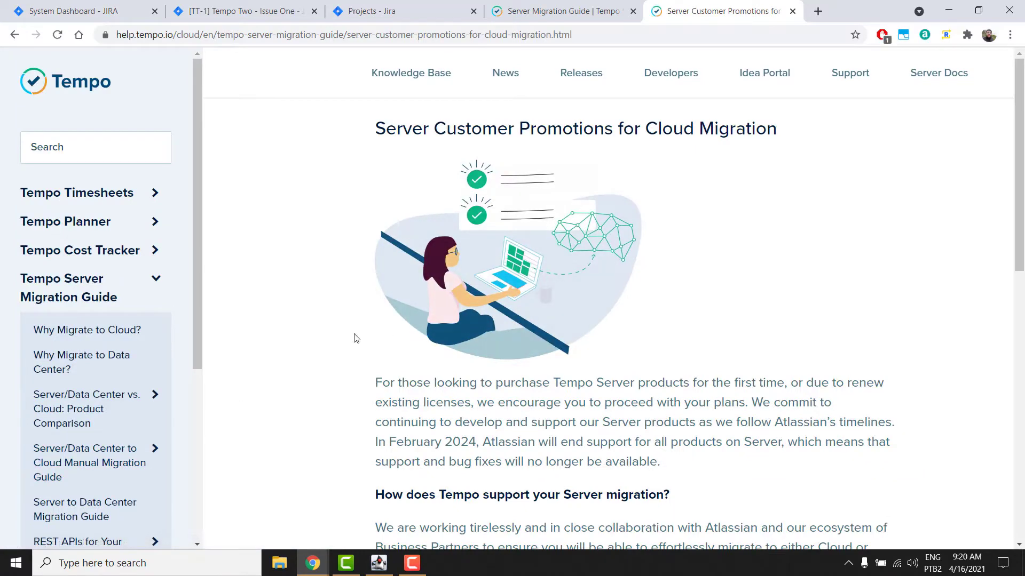
scroll(348, 355, "down", 5)
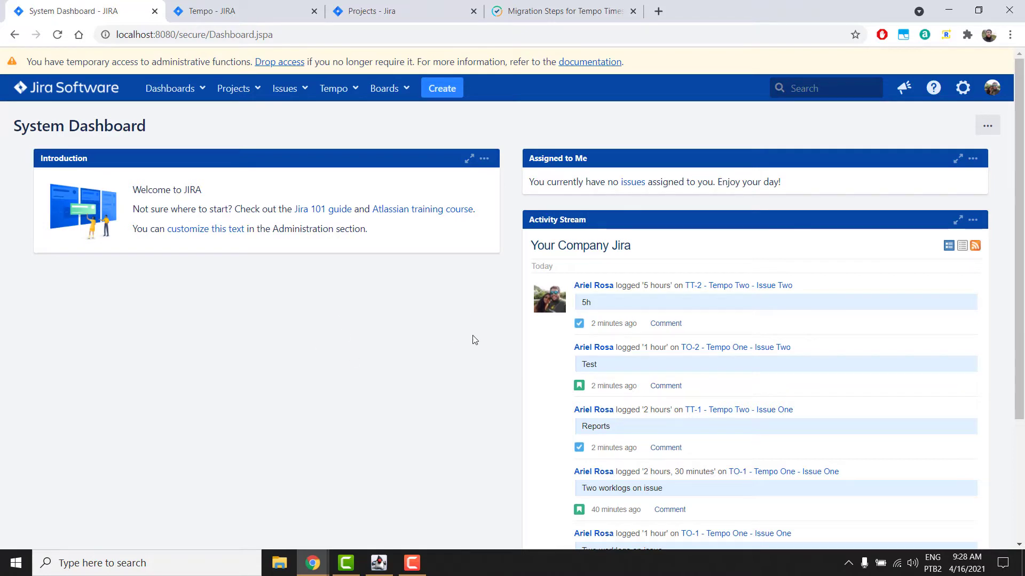
Step: Browse the Projects menu and look at Tempo's Teams and Accounts pages
left_click(255, 93)
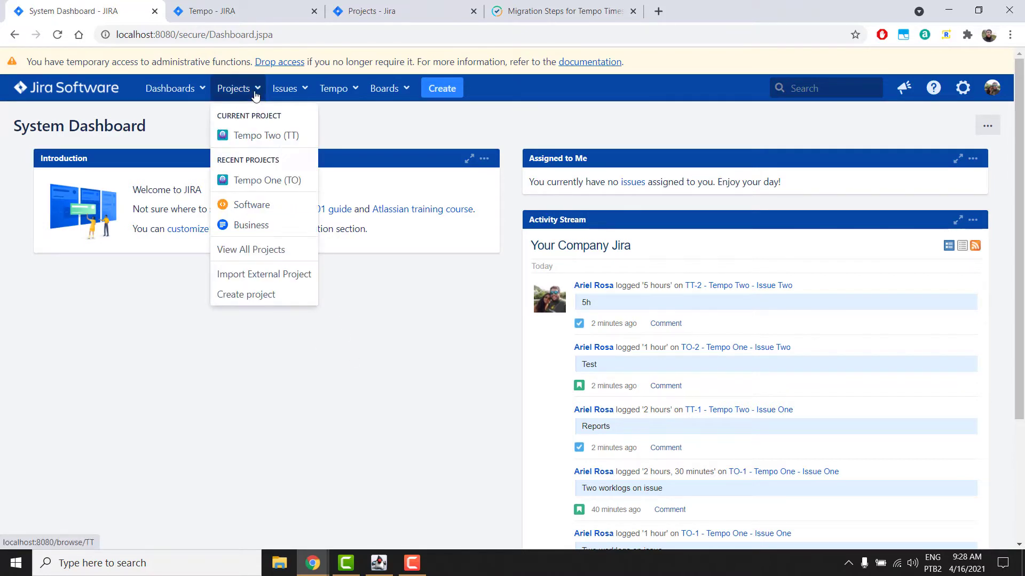
left_click(334, 88)
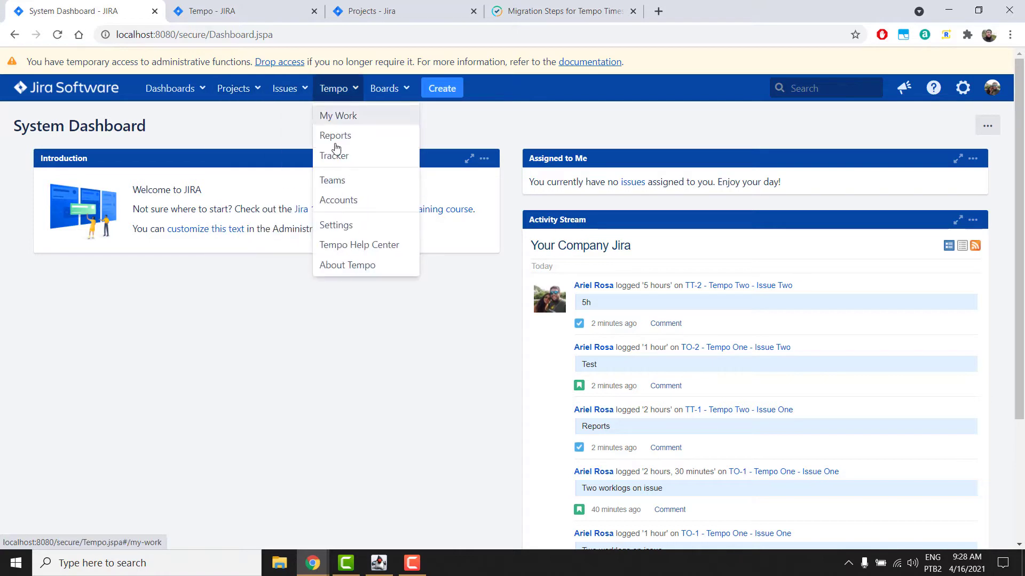
left_click(334, 180)
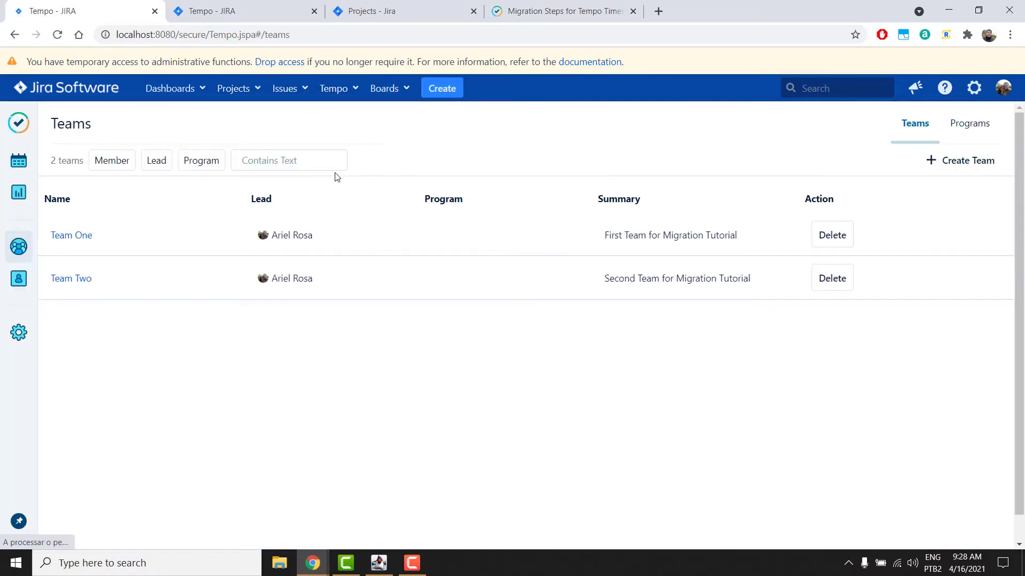
left_click(334, 90)
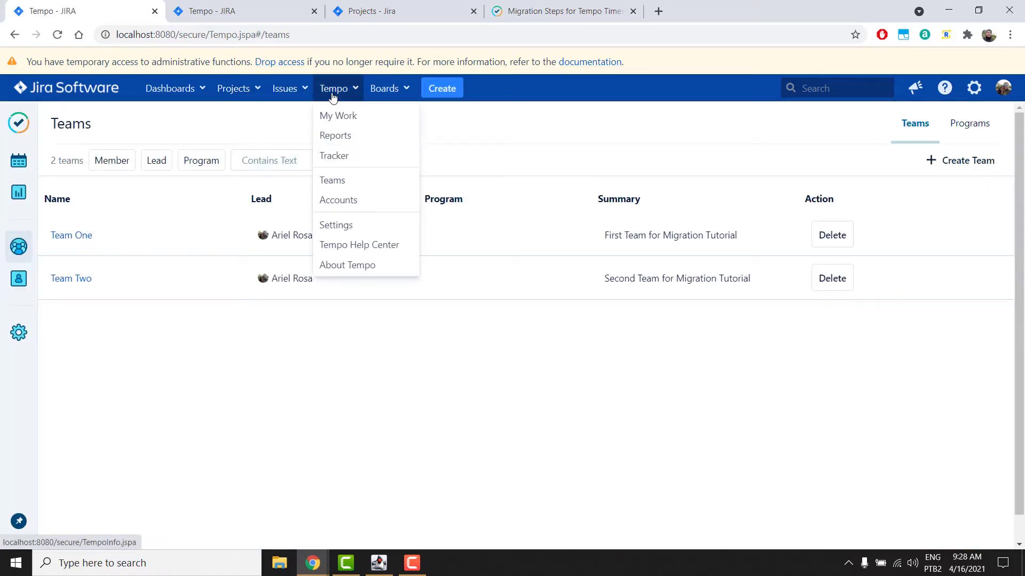
left_click(337, 204)
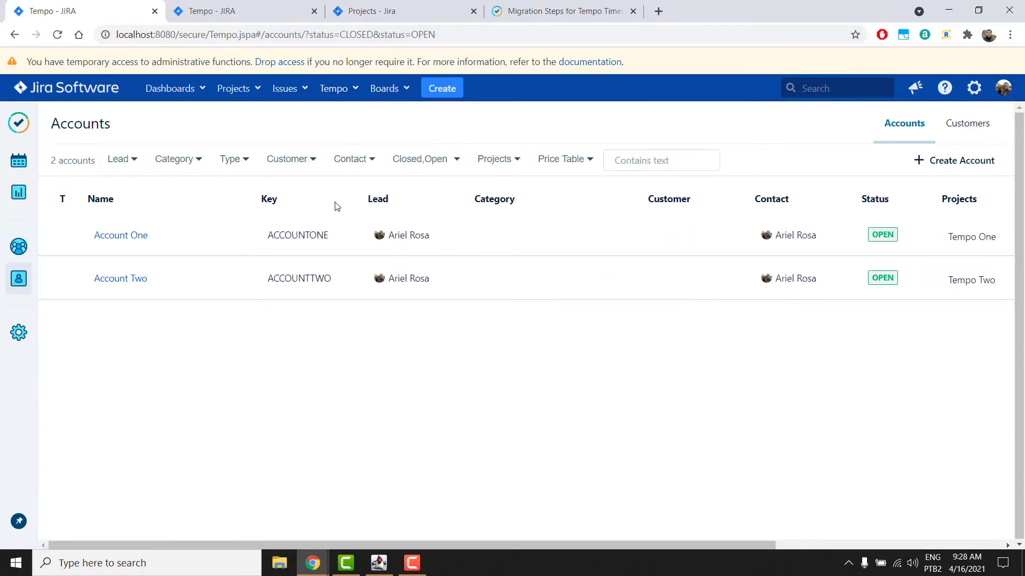
Step: Create a Tempo Logged Time report grouped by project and user, then view the cloud Projects page
left_click(293, 92)
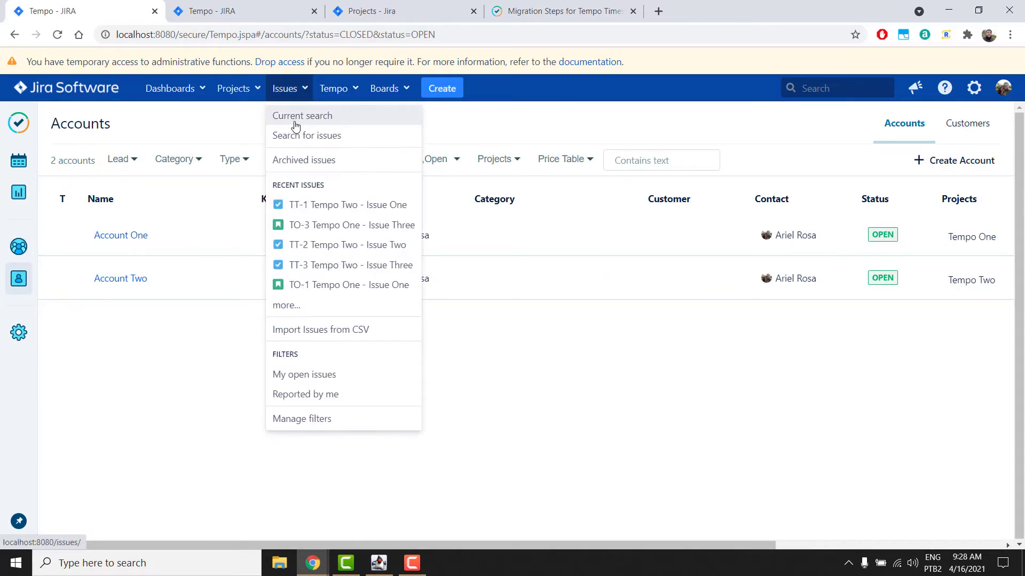
left_click(333, 95)
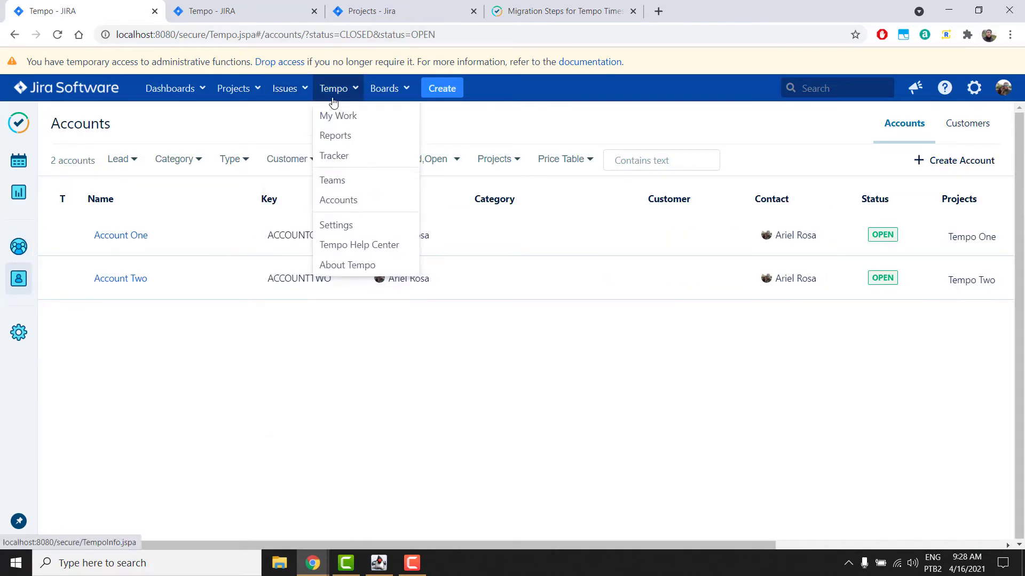
left_click(353, 138)
left_click(155, 213)
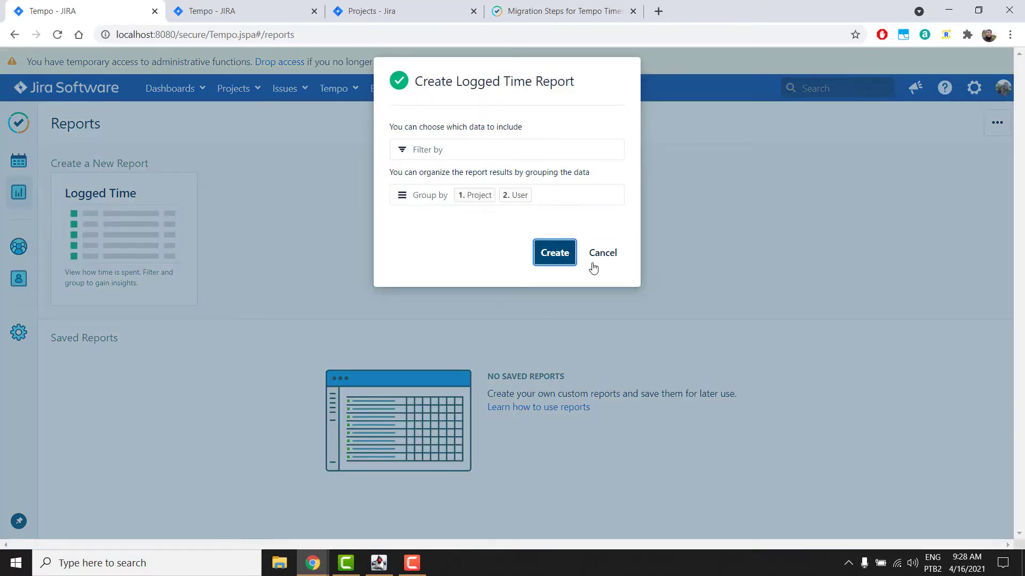
left_click(564, 255)
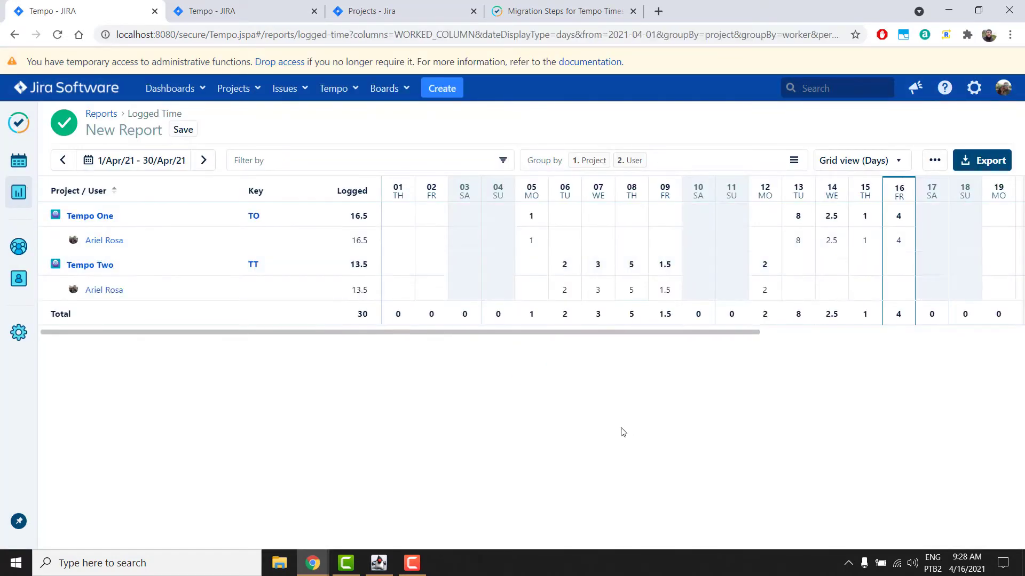
left_click(400, 8)
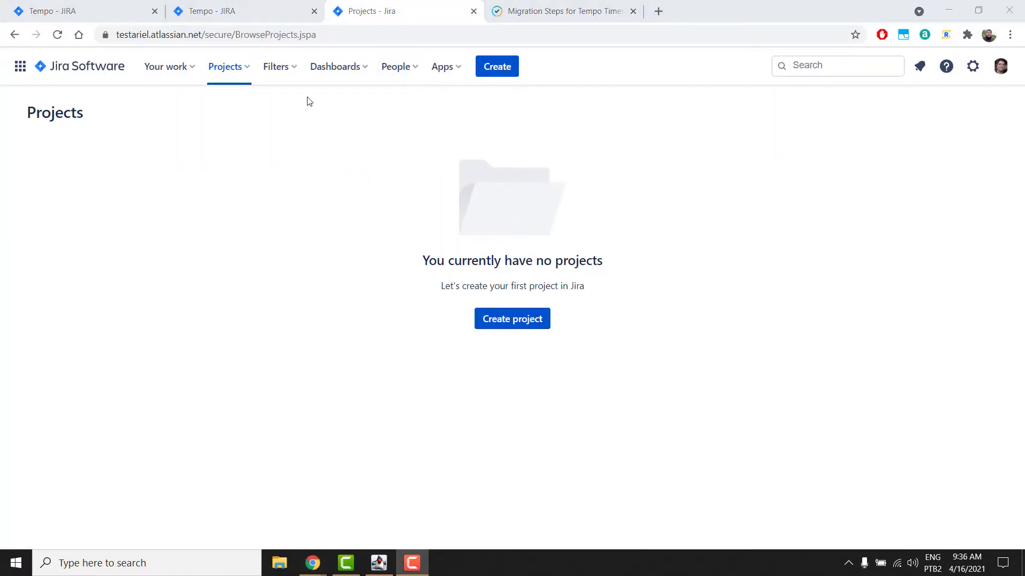
Step: Close the duplicate Tempo tab and return from the Logged Time report to the System Dashboard
left_click(314, 16)
left_click(314, 12)
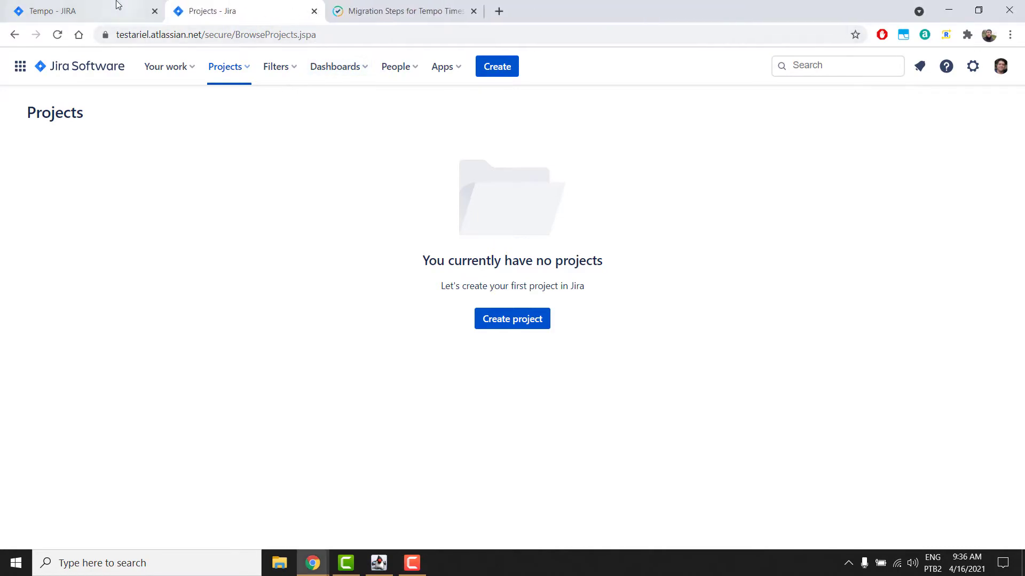
left_click(117, 7)
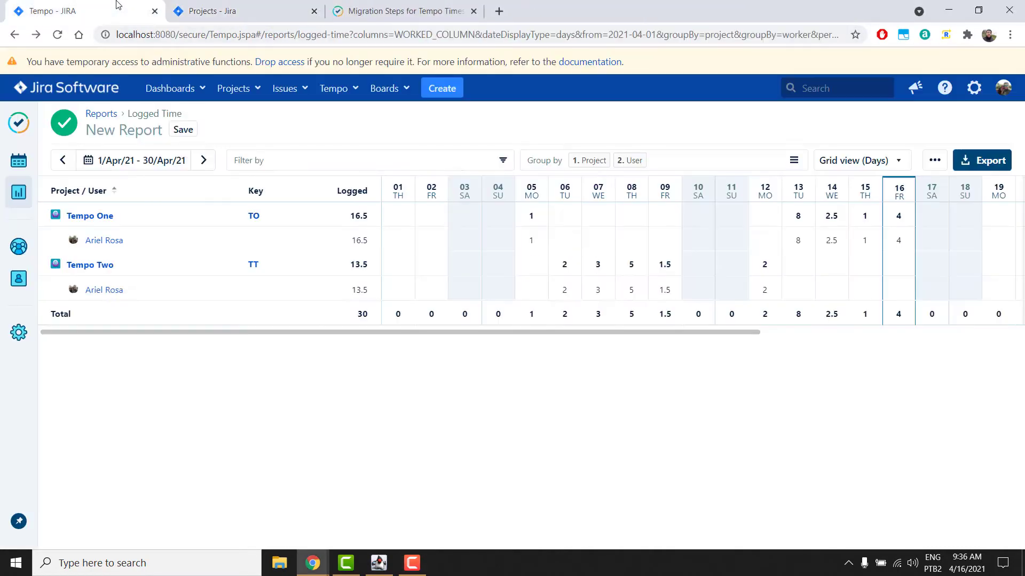
left_click(94, 90)
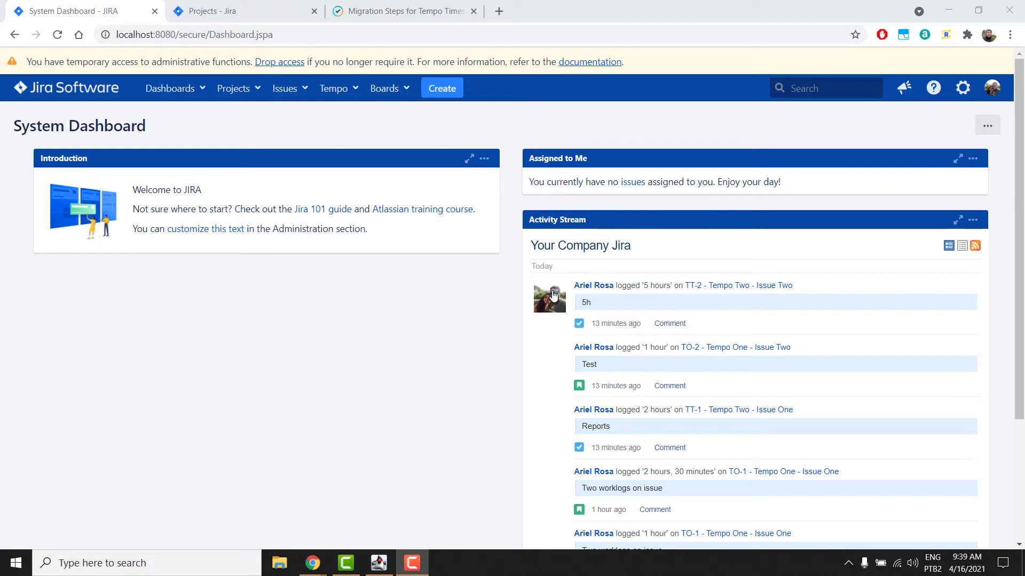
Step: Enter System administration with the admin password and open the Backup system page
left_click(968, 92)
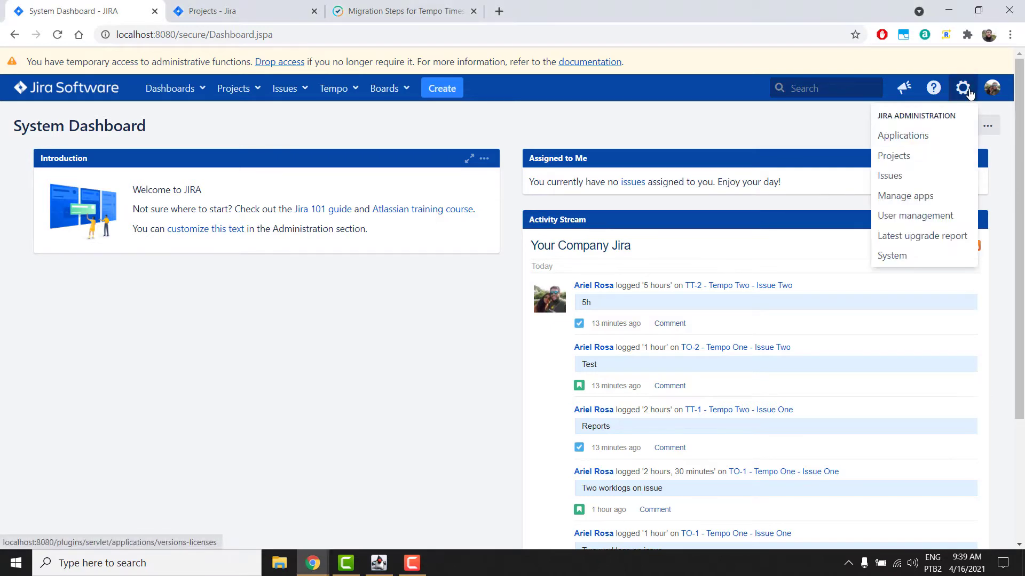
left_click(897, 253)
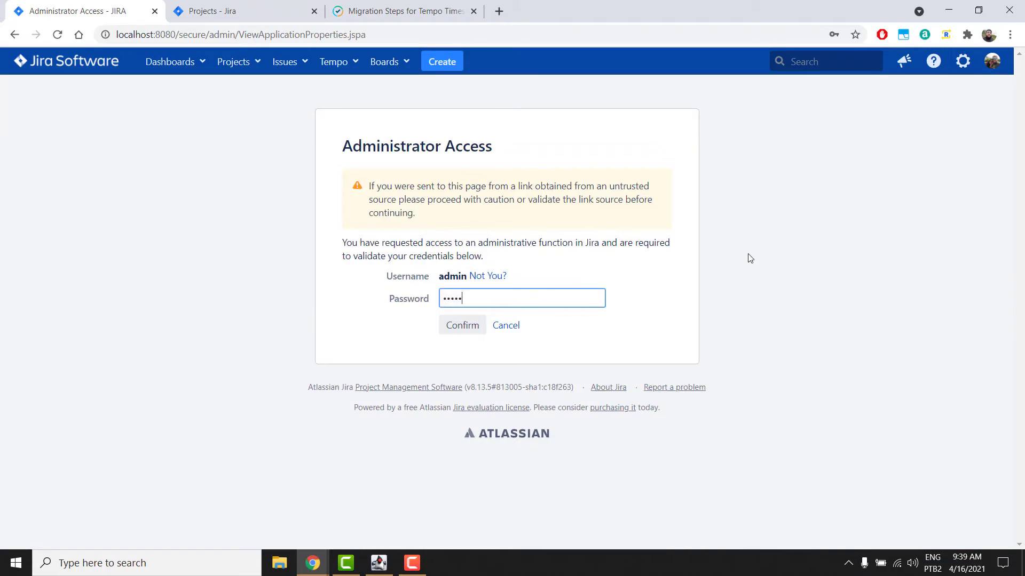
key("Return")
scroll(76, 363, "down", 5)
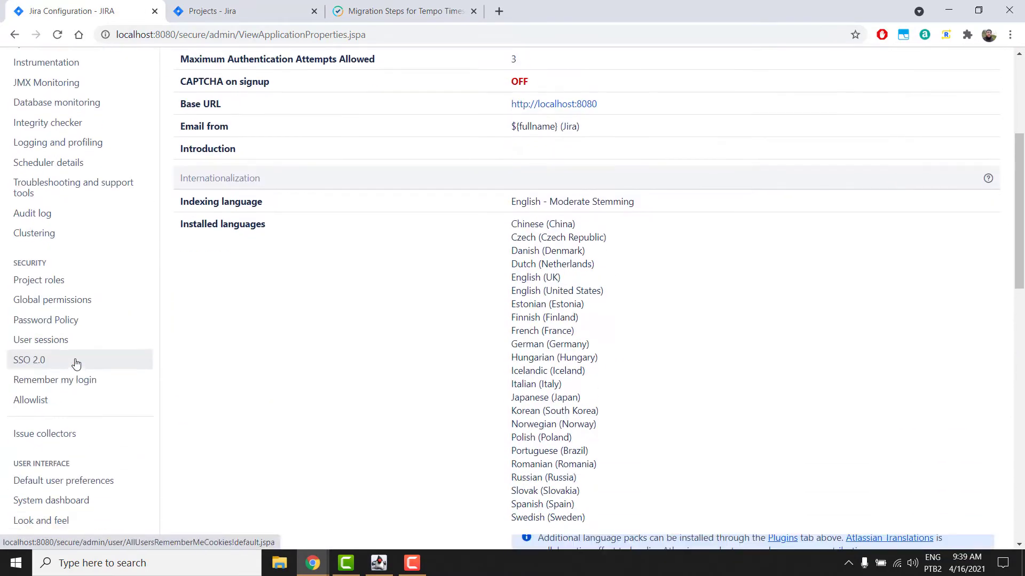
scroll(76, 363, "down", 4)
left_click(64, 388)
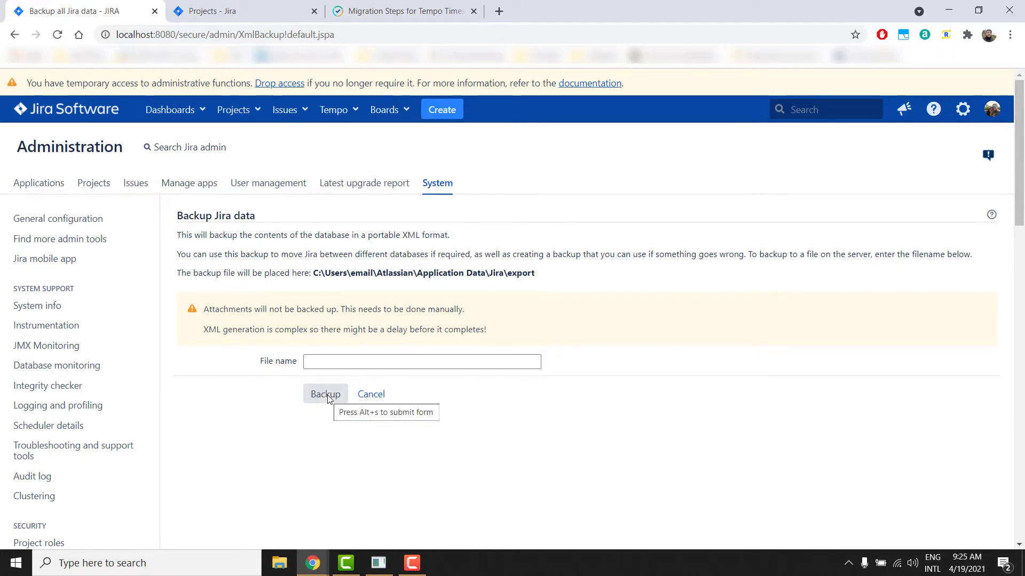
Step: On the Jira Cloud site, open Restore system and select jira_tempo_tutorial_backup.zip for import
left_click(232, 7)
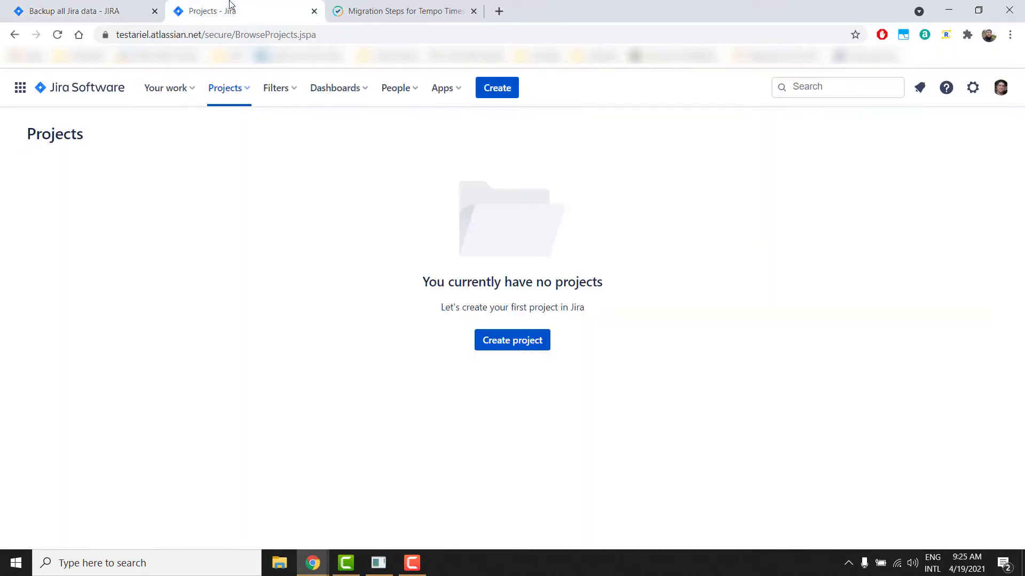
left_click(973, 89)
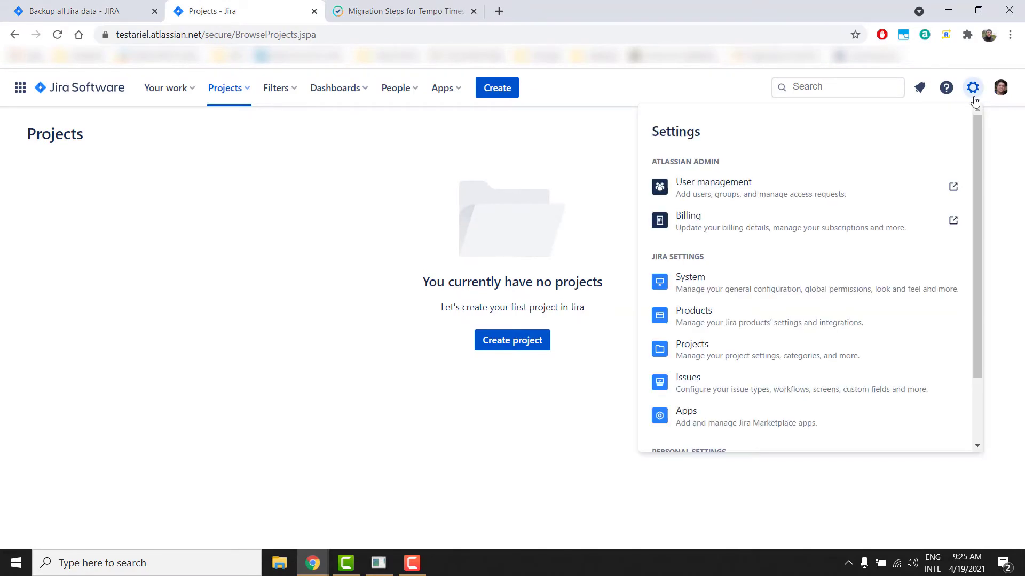
left_click(707, 277)
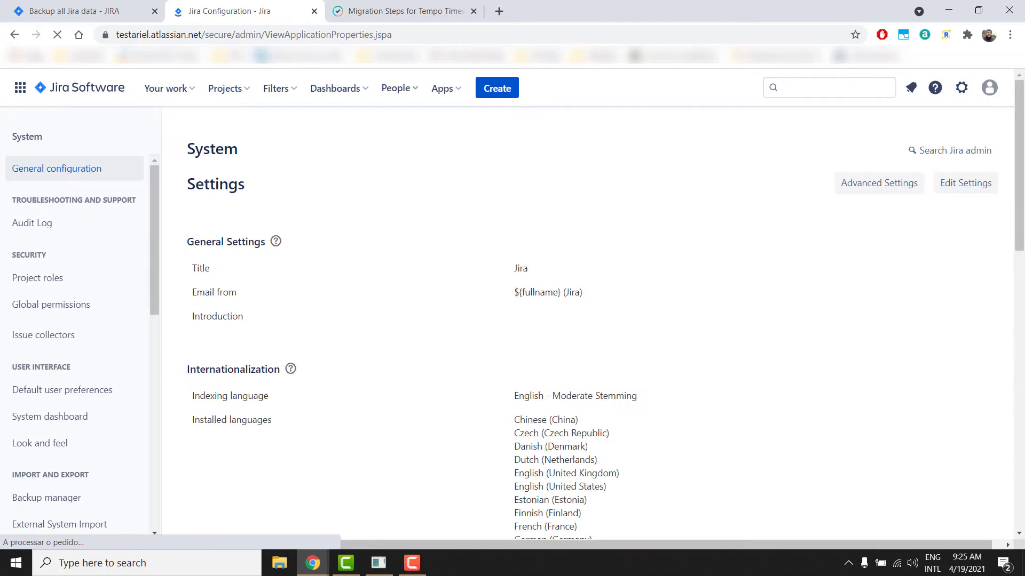
scroll(52, 457, "down", 2)
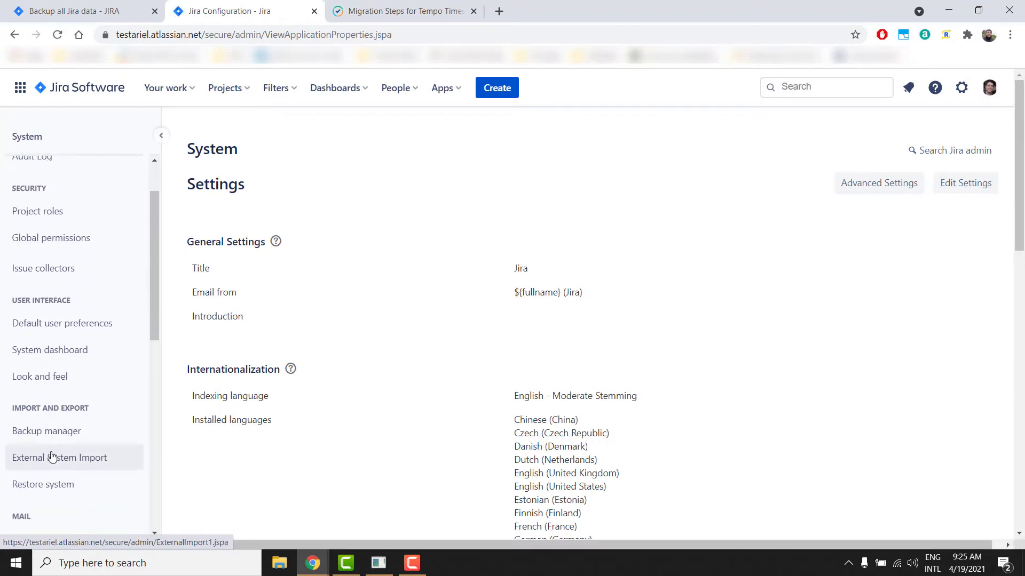
left_click(42, 486)
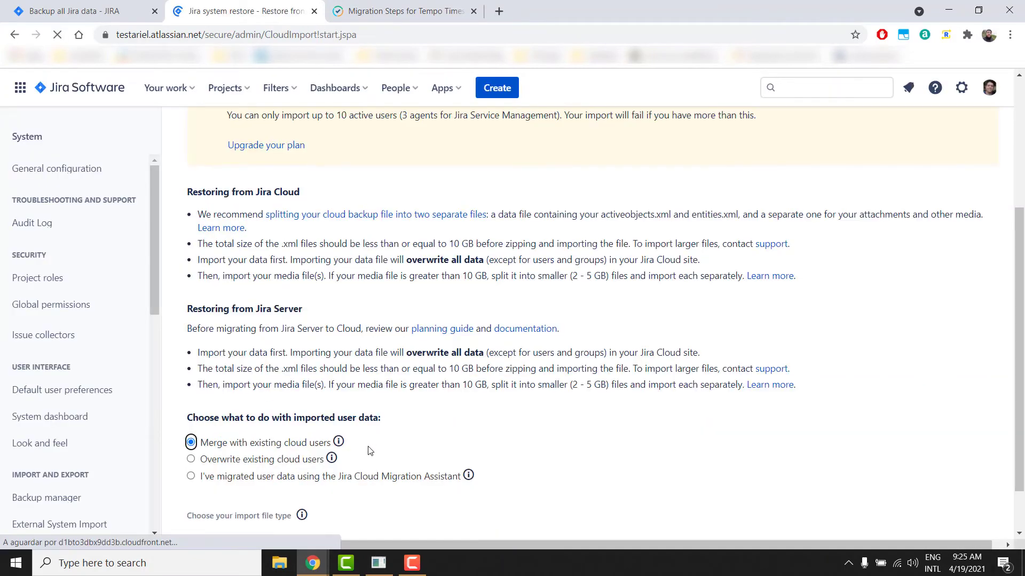
scroll(352, 459, "down", 1)
left_click(243, 489)
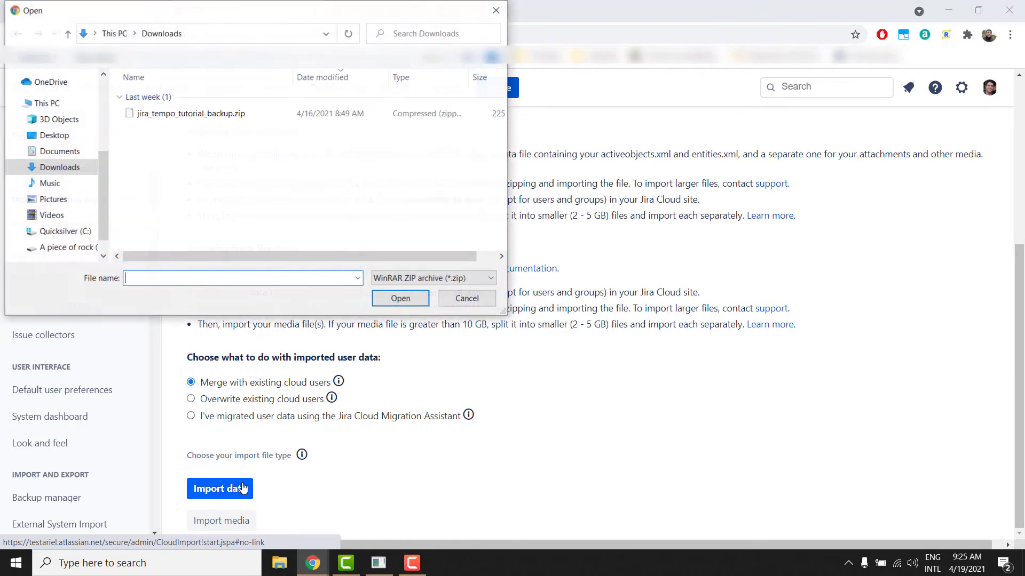
left_click(227, 113)
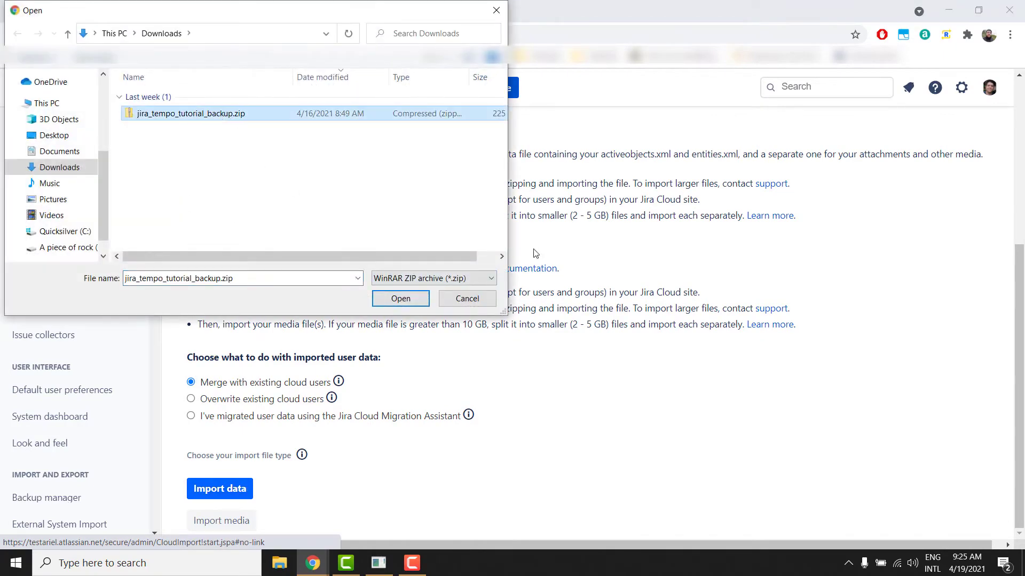
Step: Upload the selected backup and run the import until Jira Cloud reports Import complete
left_click(397, 299)
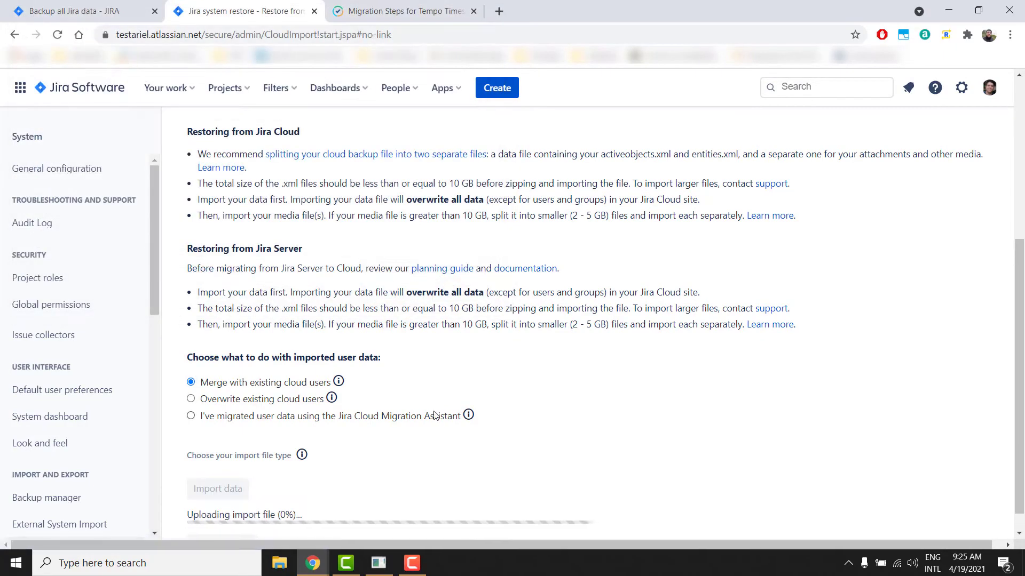
scroll(437, 416, "down", 1)
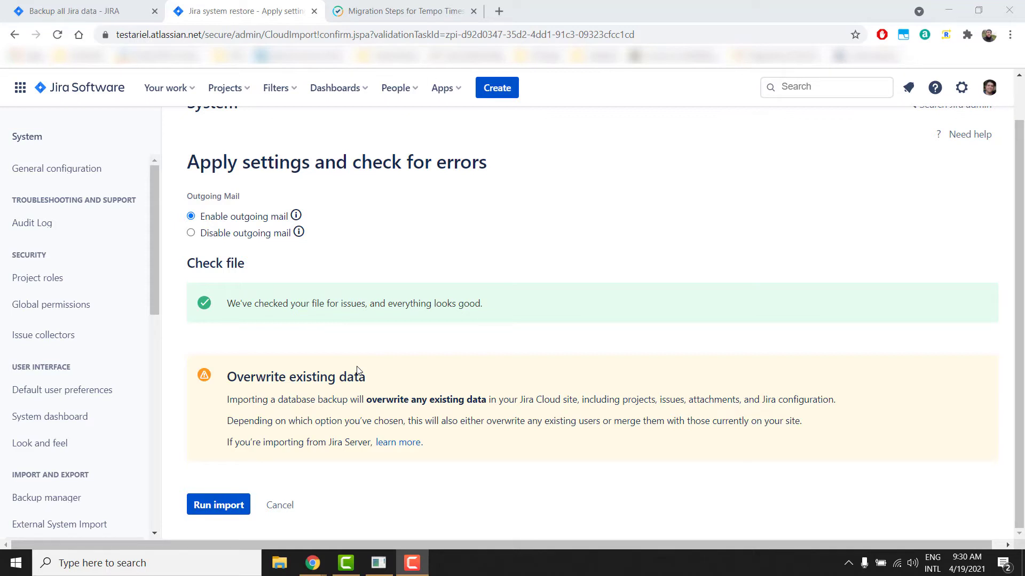
left_click(206, 507)
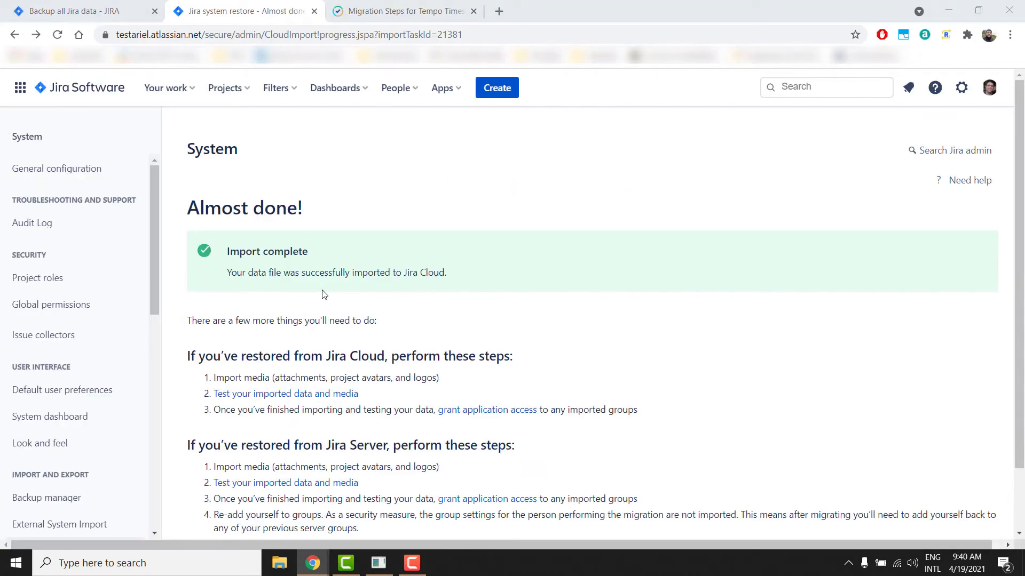
Step: Go to the Jira Cloud apps marketplace and search for Tempo
left_click(962, 88)
left_click(683, 418)
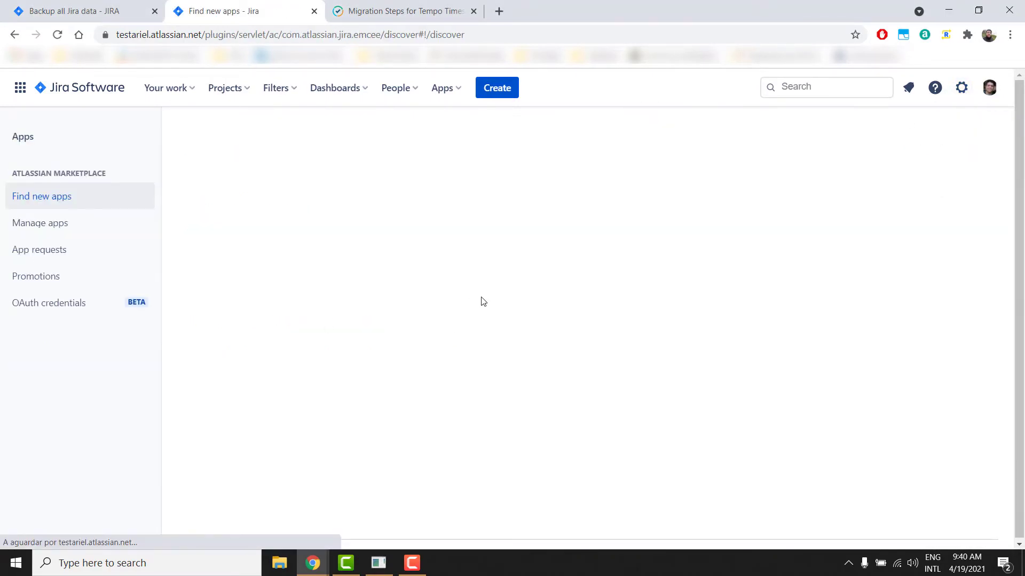
left_click(370, 236)
type("Temp")
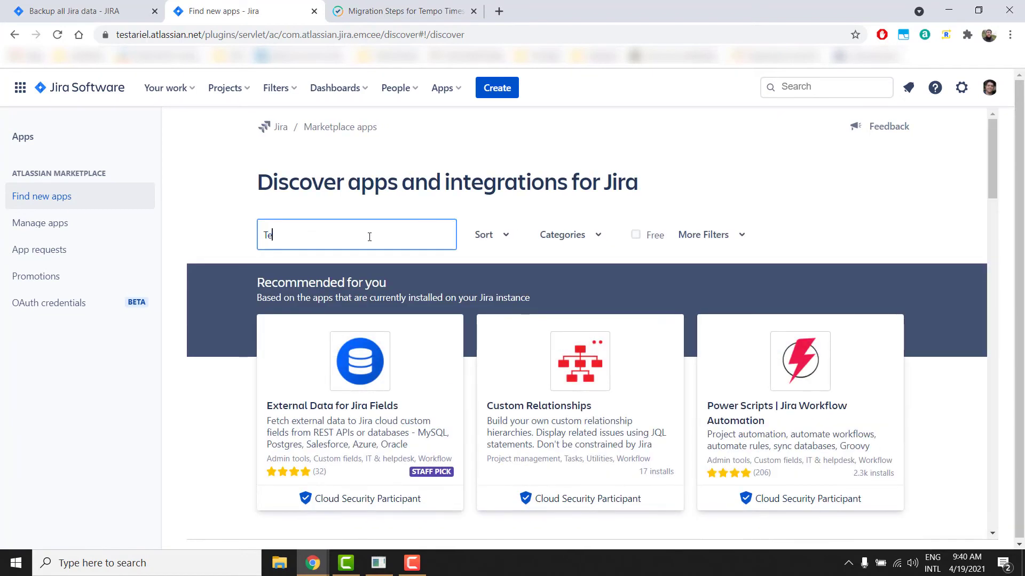
type("o")
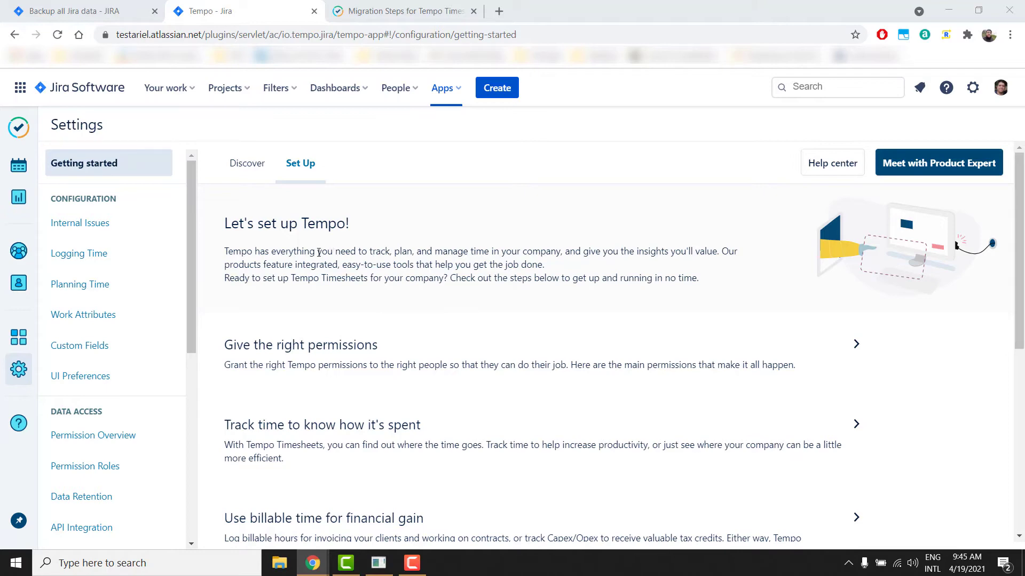
left_click(427, 8)
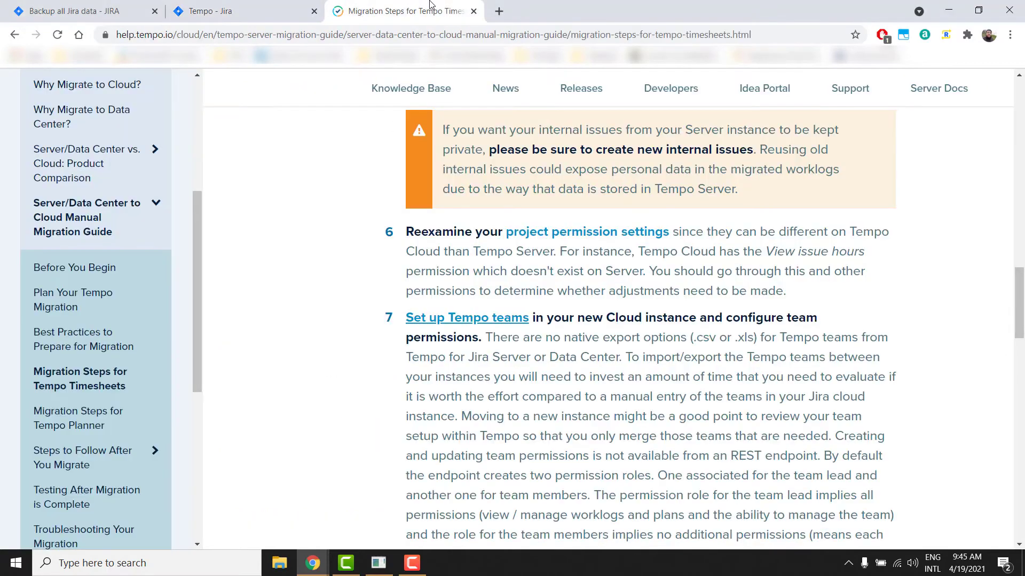
middle_click(557, 235)
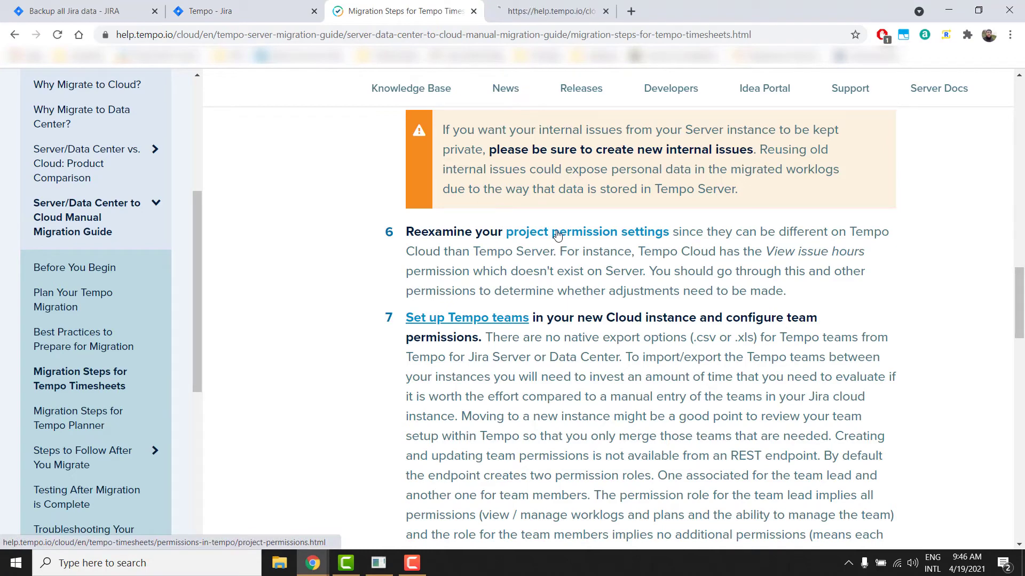
left_click(532, 8)
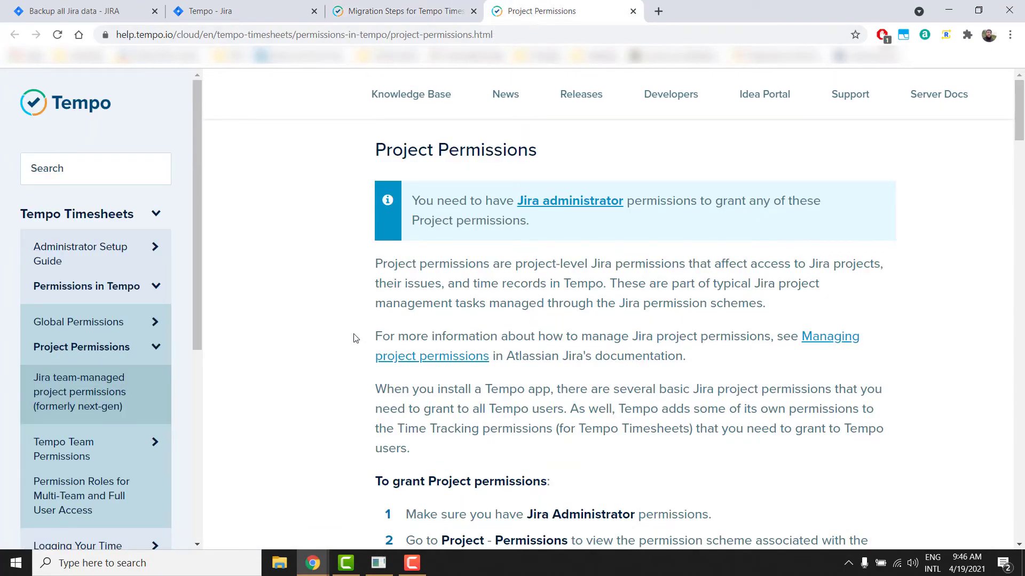
scroll(353, 339, "down", 10)
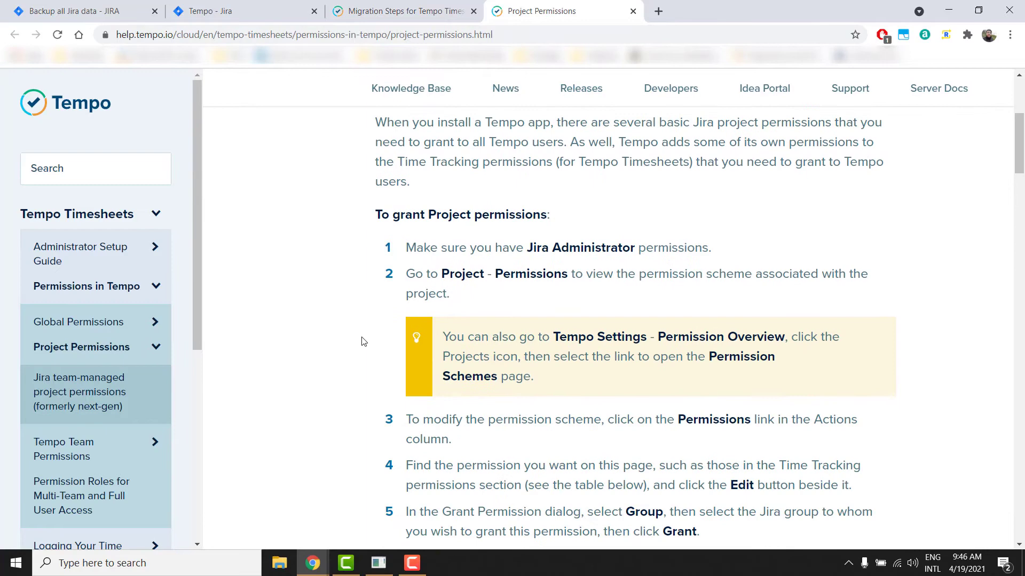
scroll(361, 342, "down", 7)
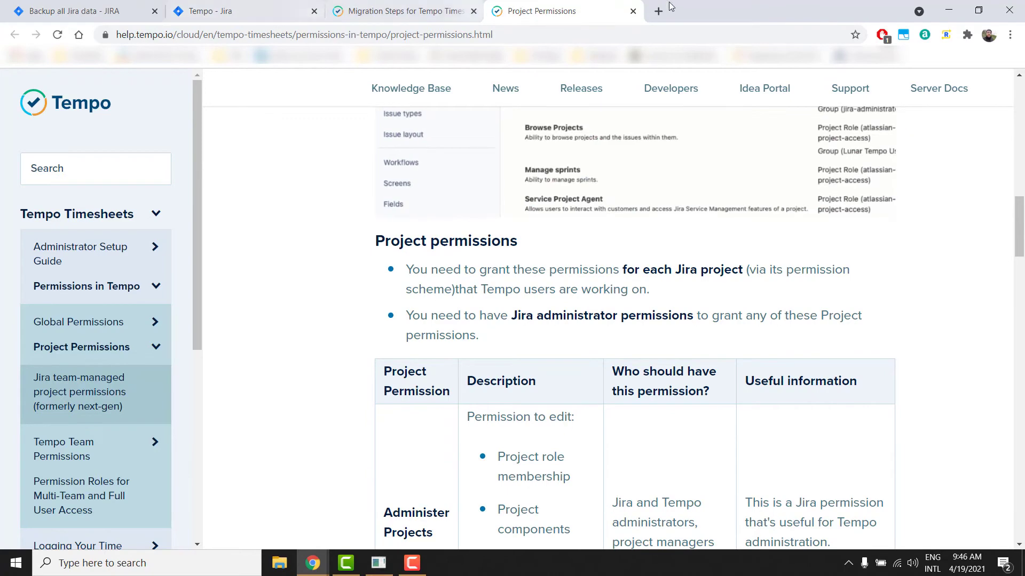
left_click(629, 17)
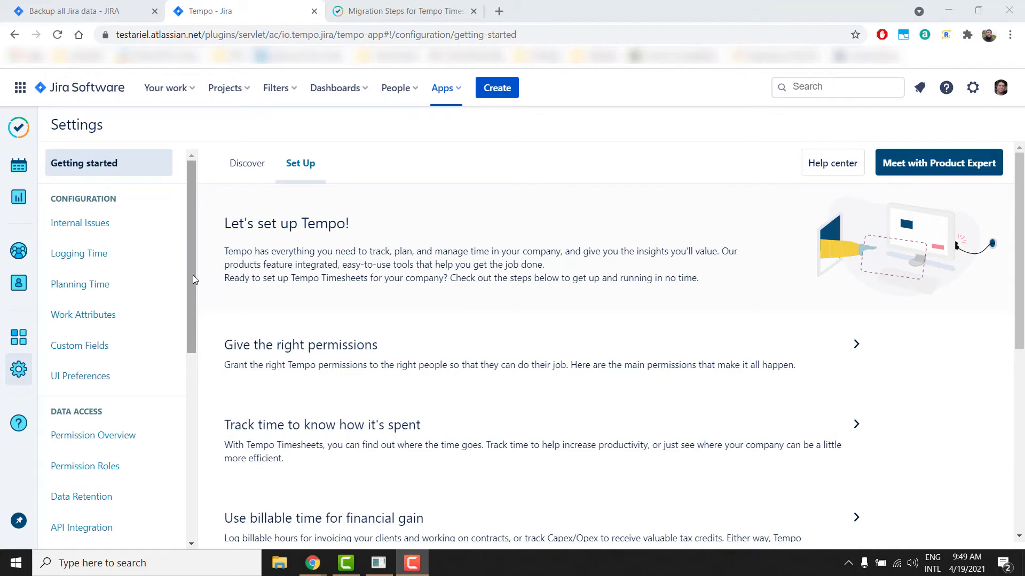
Step: Return to the Migration Steps for Tempo Timesheets article at the teams and holiday-scheme steps
left_click_drag(193, 262, 164, 376)
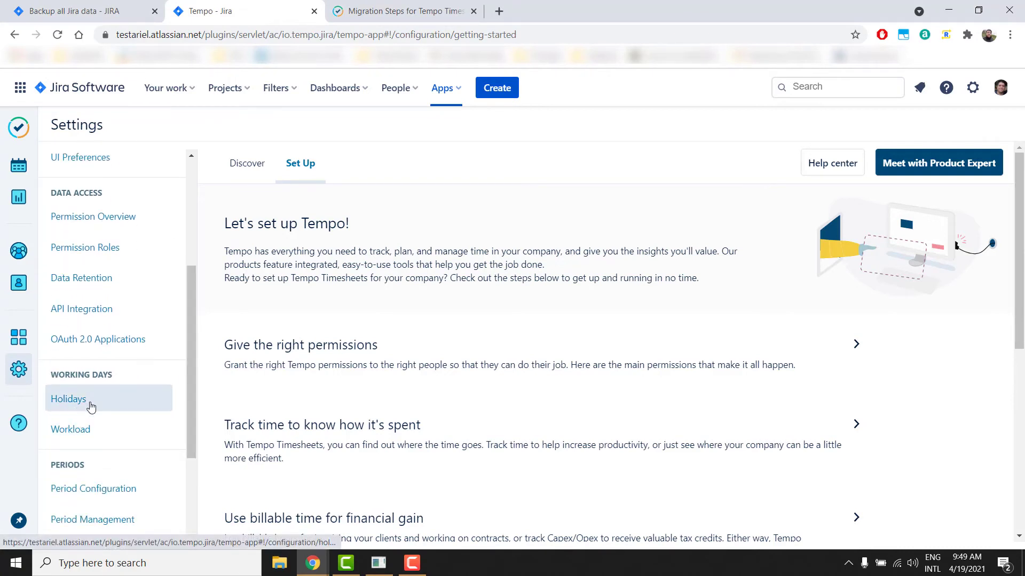
scroll(91, 405, "down", 3)
scroll(96, 449, "down", 1)
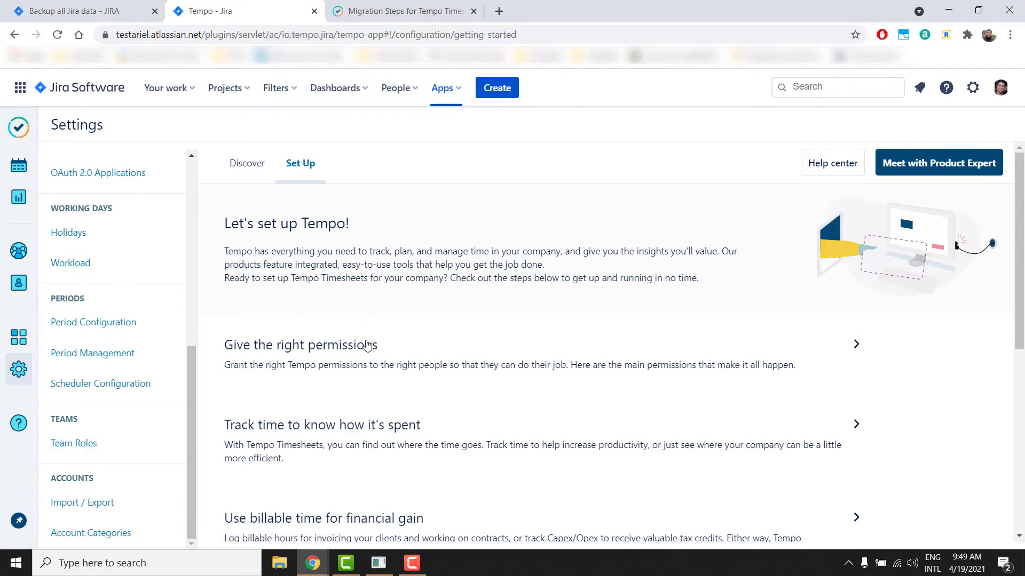
left_click(405, 12)
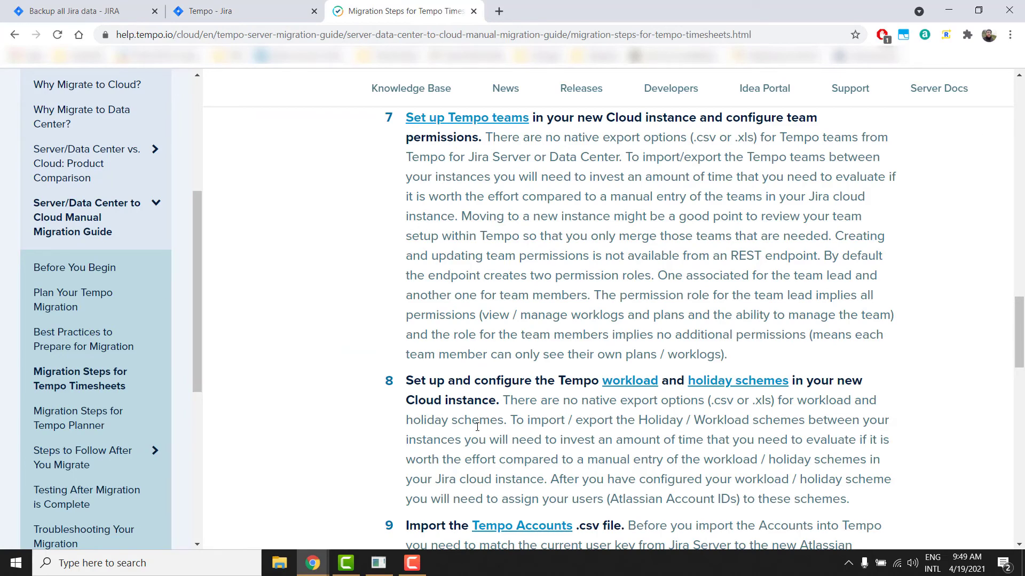
Step: Skim the migration steps, then switch back to Tempo's Getting started guide in Jira Cloud
scroll(477, 427, "down", 3)
scroll(477, 400, "up", 3)
left_click(239, 10)
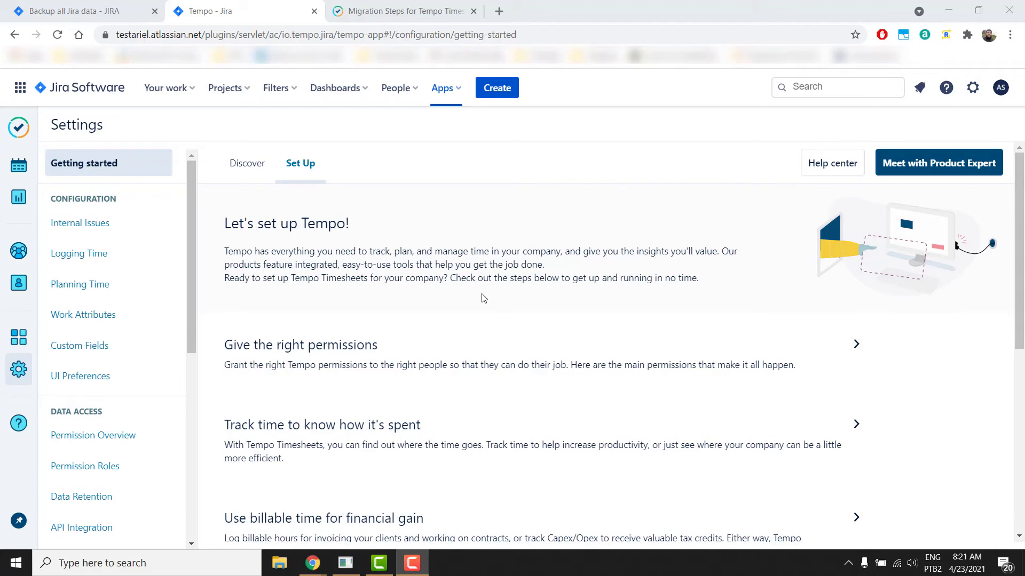
Step: Open Best Practices to Prepare for Migration and scroll to matching Cloud and Server time zones
left_click(406, 10)
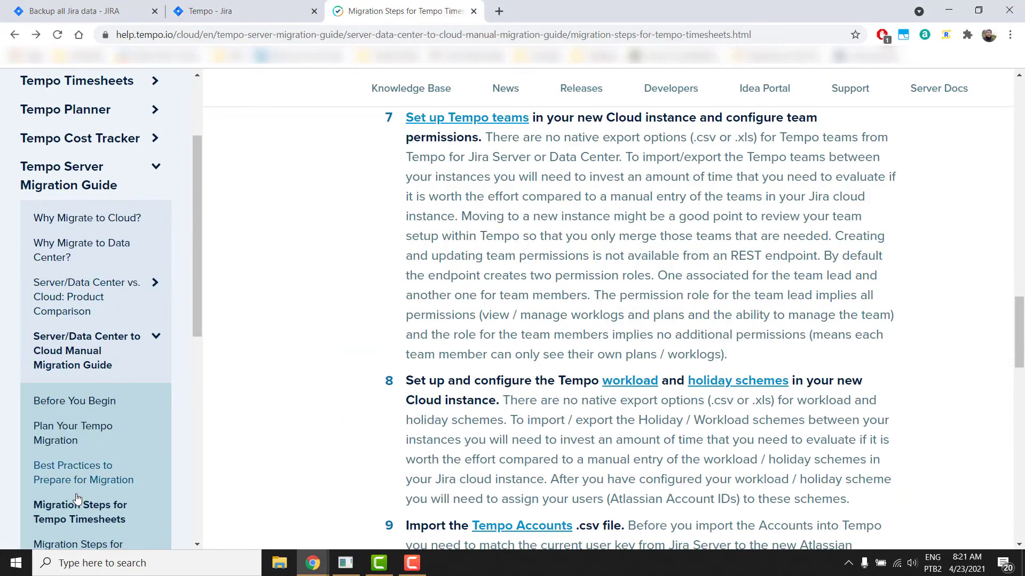
left_click(80, 474)
scroll(495, 339, "down", 6)
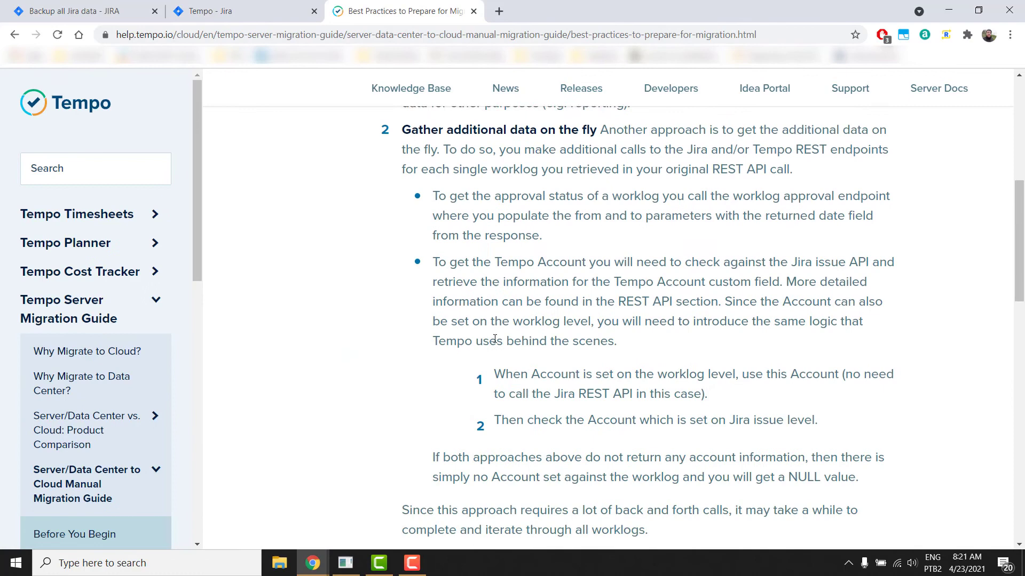
scroll(495, 339, "down", 7)
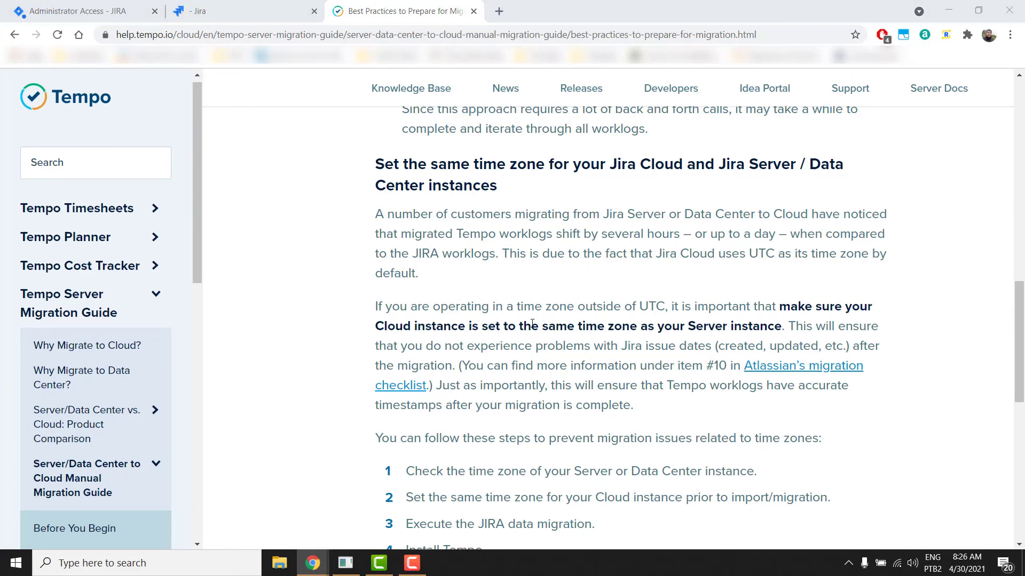
Step: Open the 'Migration Steps for Tempo Timesheets' article from the Help Center sidebar
scroll(131, 403, "down", 2)
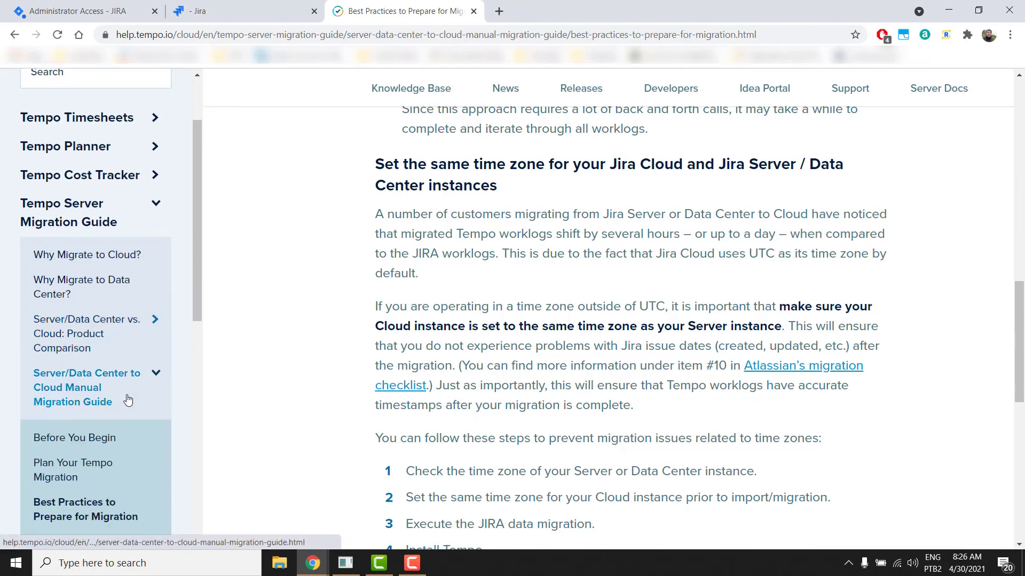
scroll(128, 401, "down", 2)
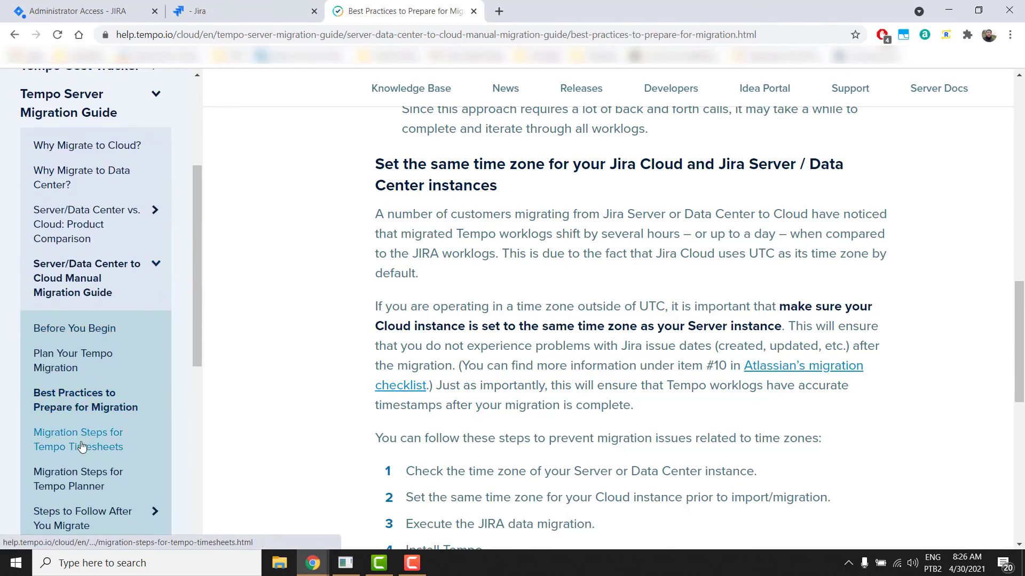
left_click(81, 447)
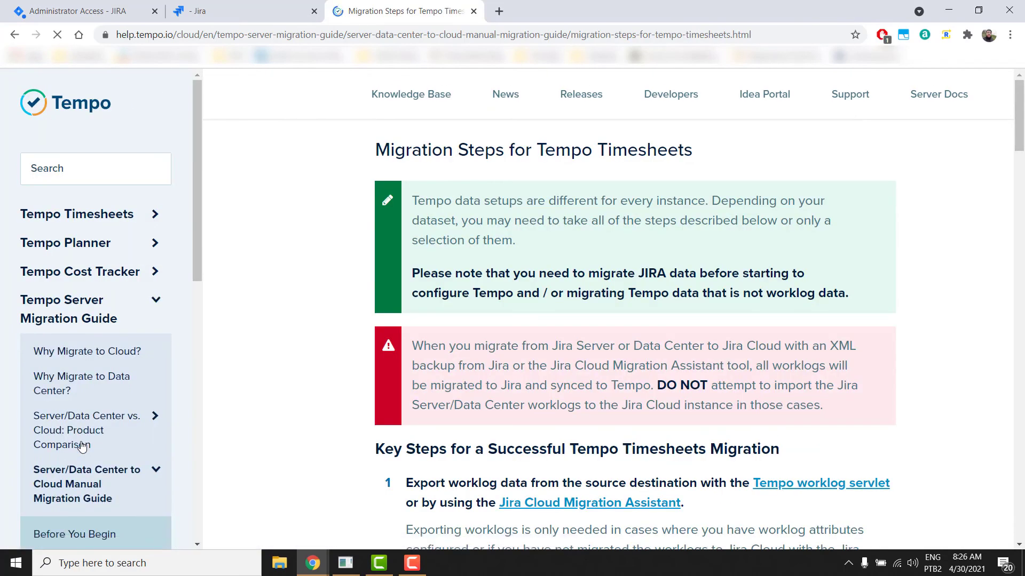
Step: Read through the Timesheets migration steps and go to the 'Tempo Server Migration Guide' overview
scroll(344, 384, "down", 5)
scroll(349, 373, "down", 15)
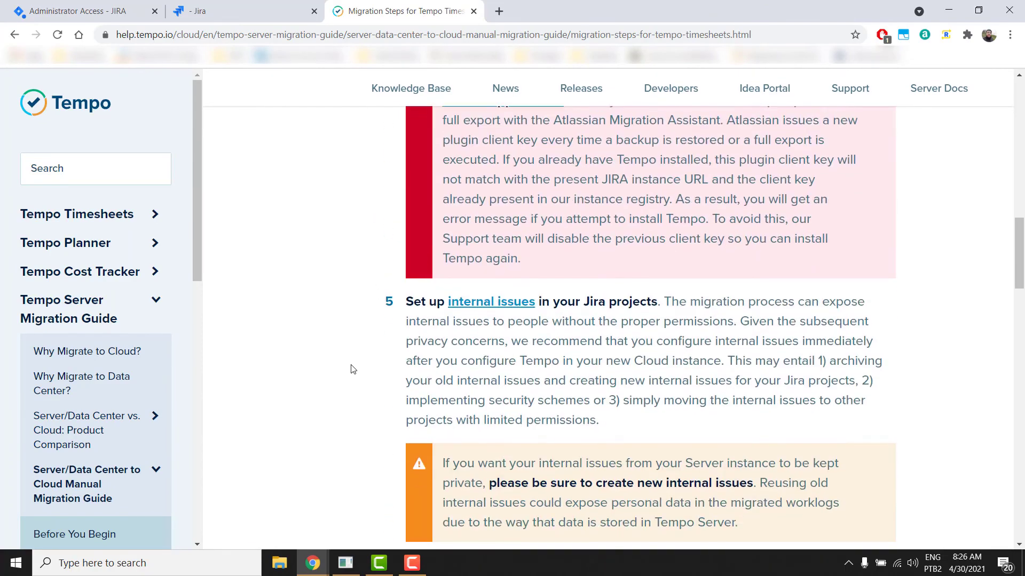
scroll(354, 369, "down", 15)
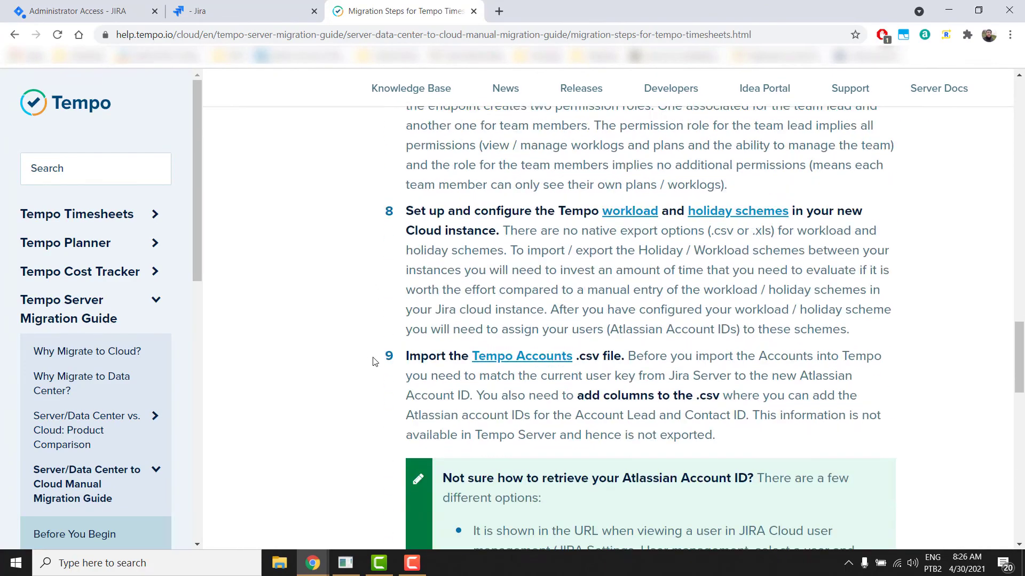
scroll(523, 350, "down", 4)
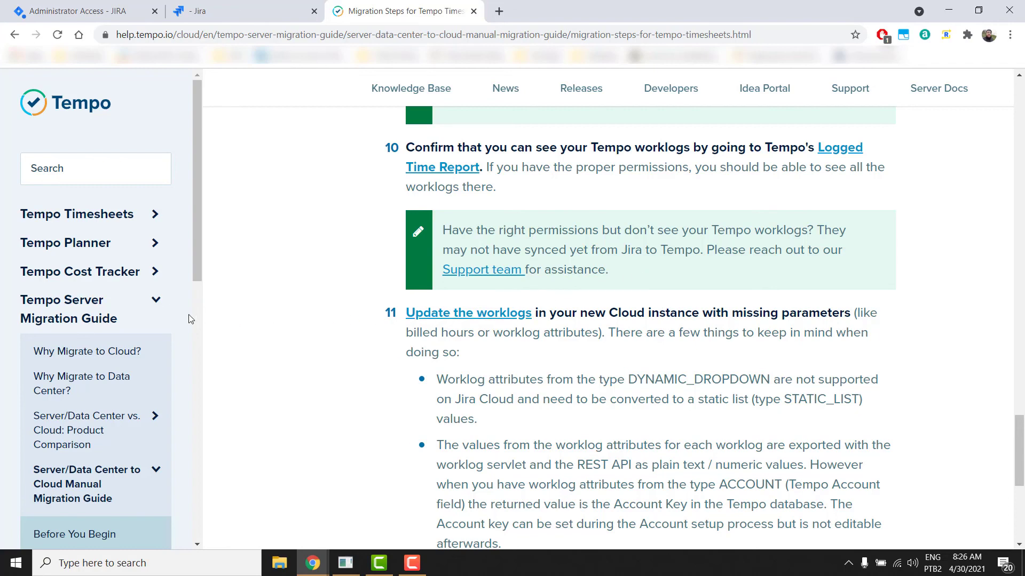
left_click(80, 313)
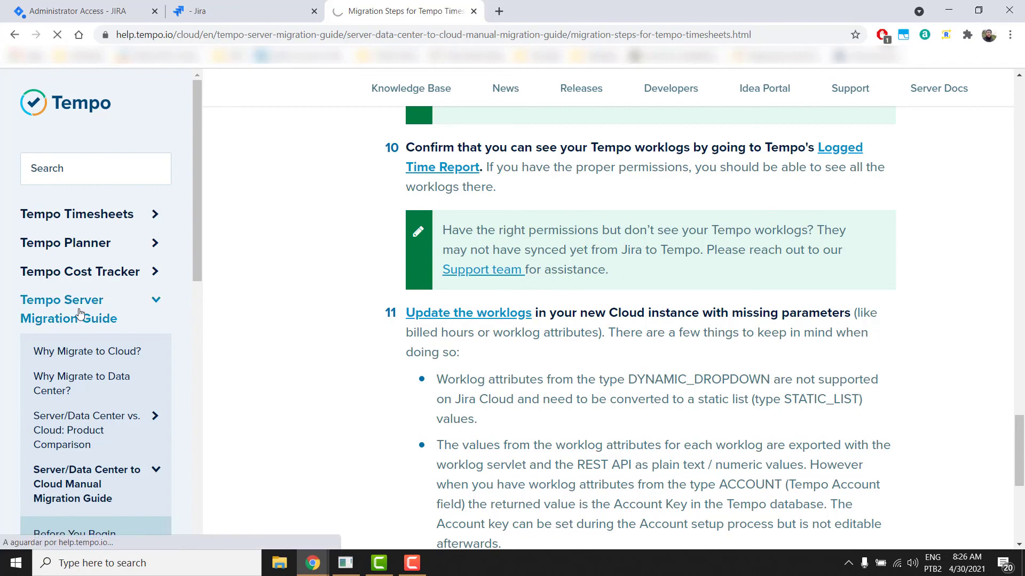